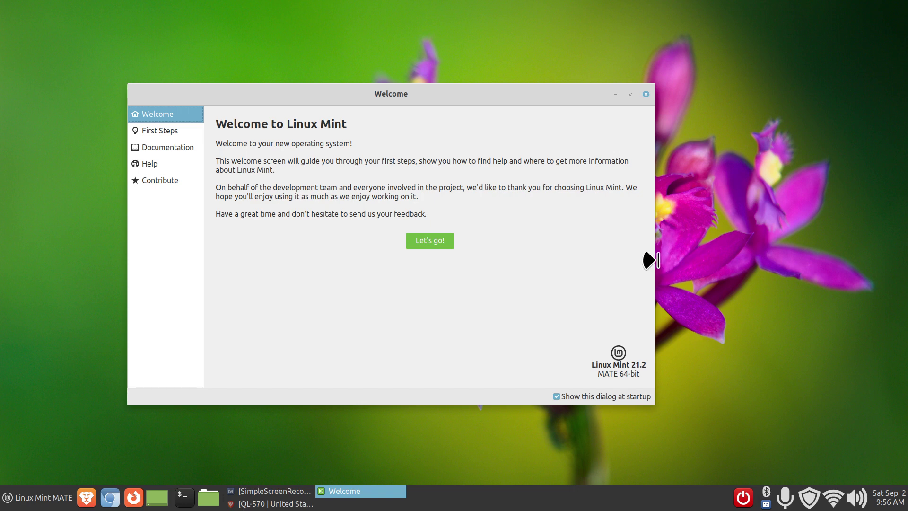
Step: Close the Welcome window, search the applications for "pri" to view the Printers configuration, and close it again
click(646, 93)
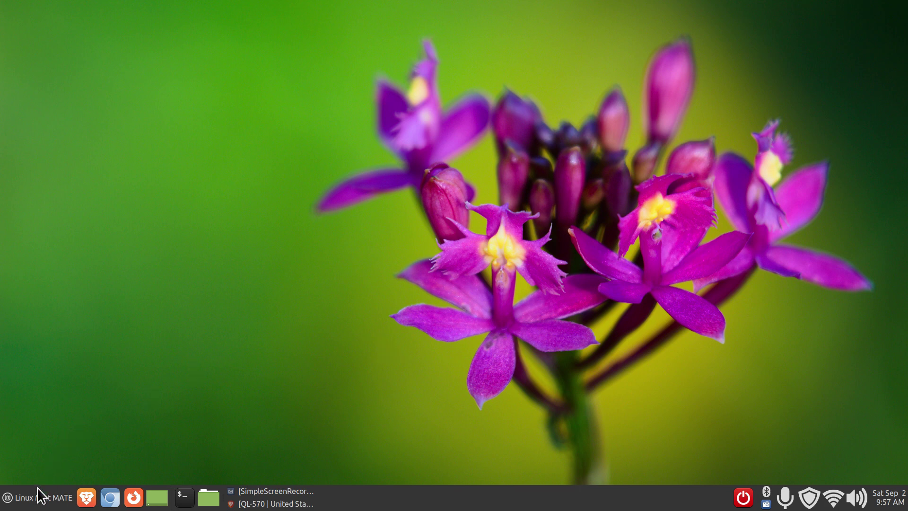
click(11, 506)
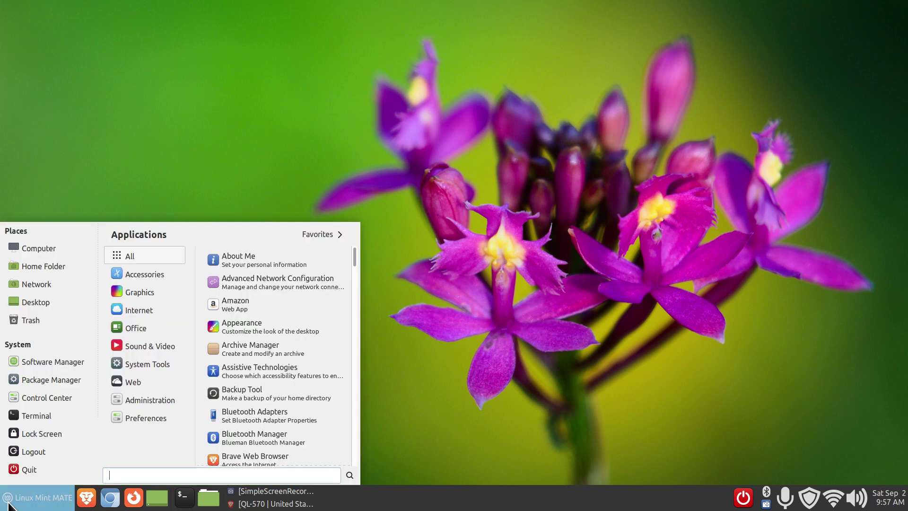
text(pri)
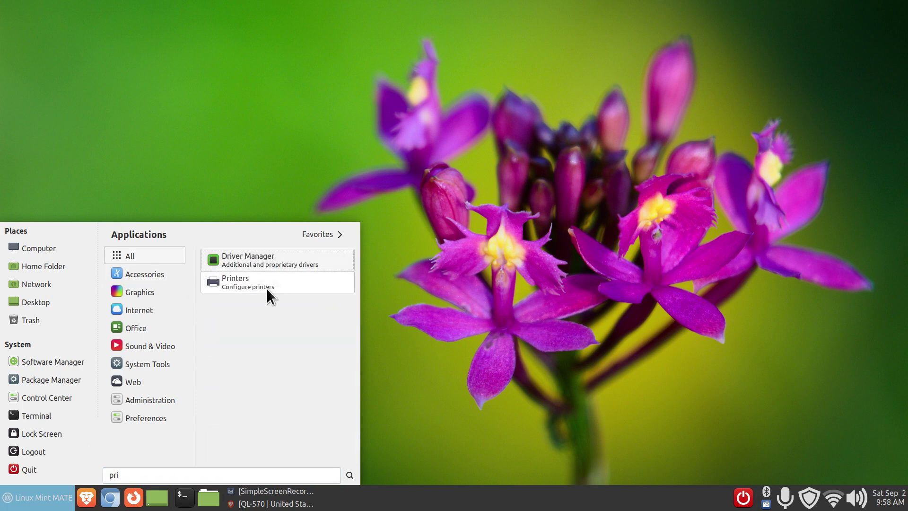
click(270, 282)
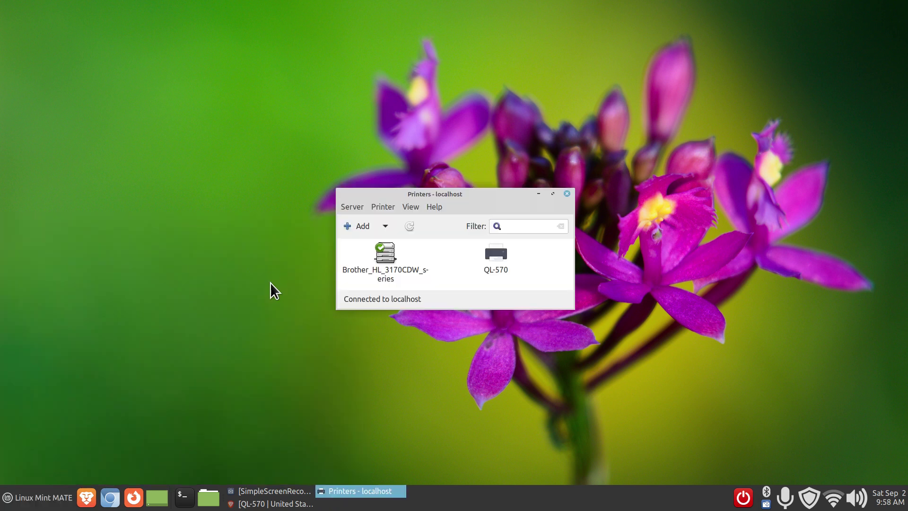
click(567, 194)
Step: Open the Printers configuration from the Control Center, leaving only its window open, moved and enlarged
click(26, 505)
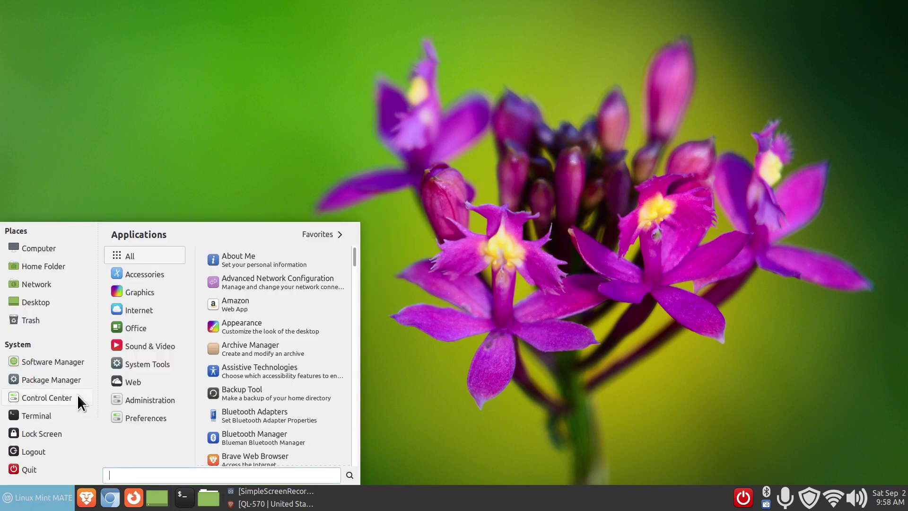
click(29, 397)
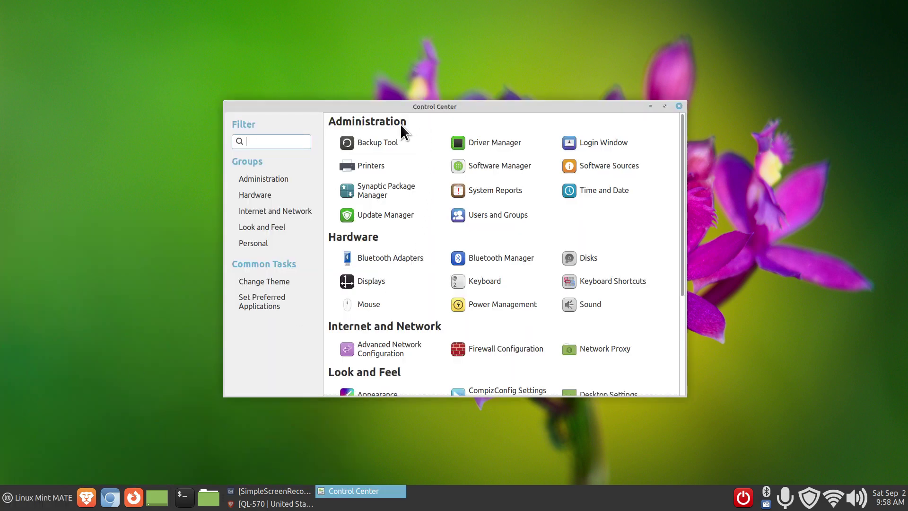
click(368, 167)
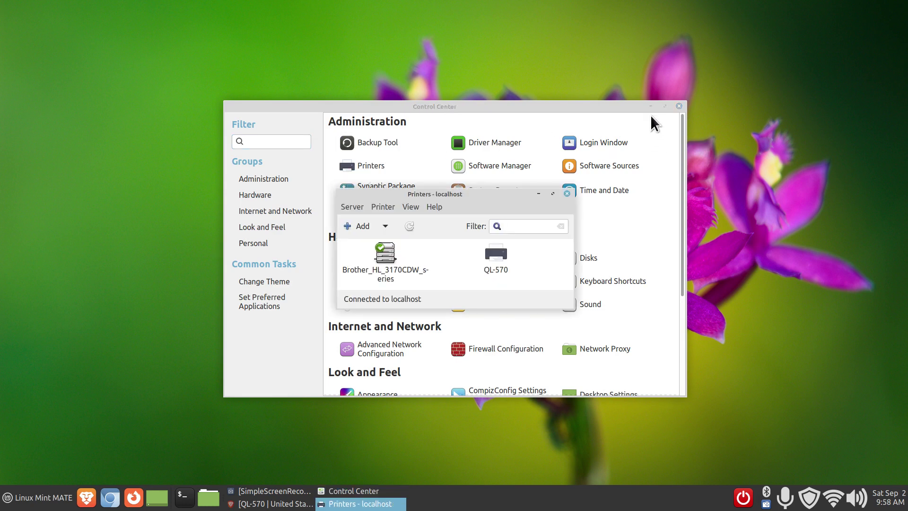
click(678, 107)
drag(489, 190, 367, 133)
drag(451, 249, 672, 437)
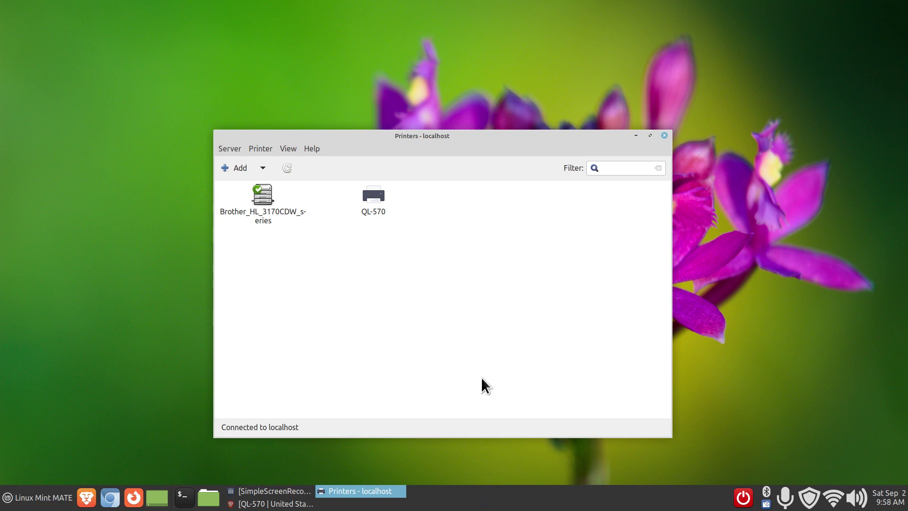
Step: View the About information of the printer configuration tool, highlight CUPS in its description, and close it
click(316, 149)
click(312, 177)
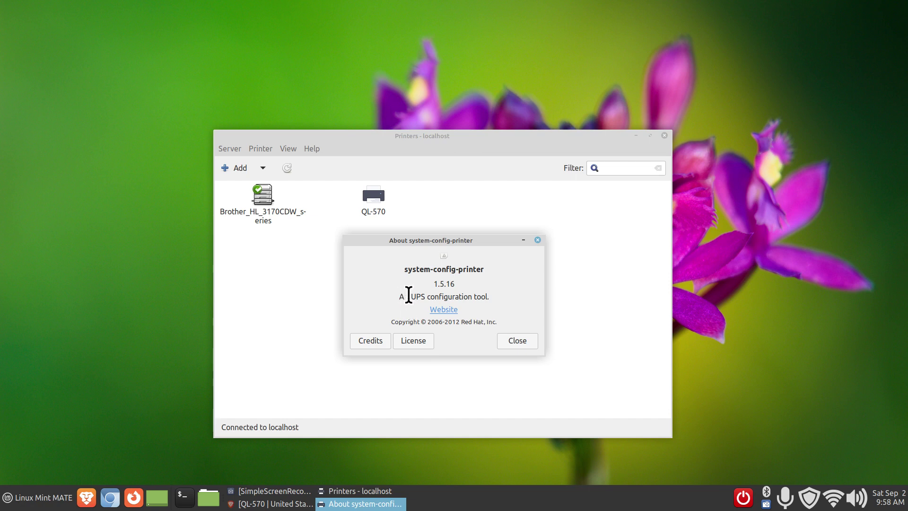
drag(406, 296, 429, 297)
click(505, 340)
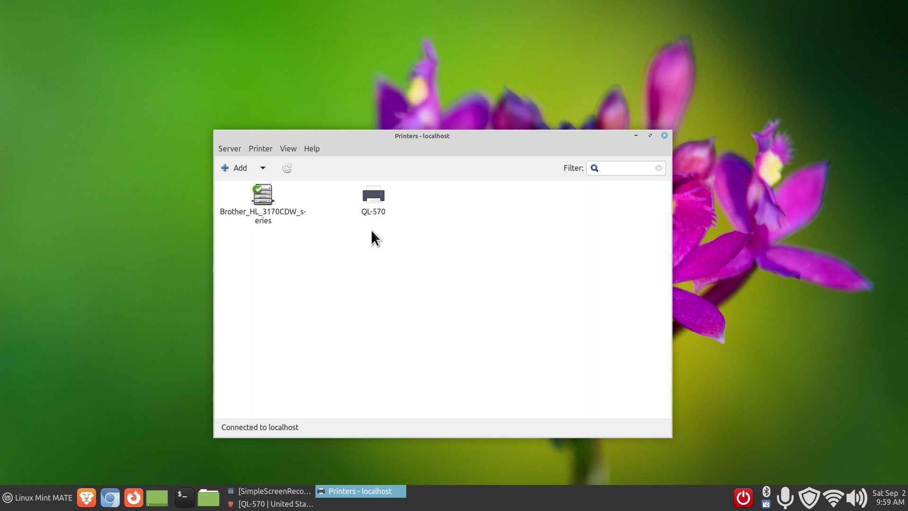
Step: View the QL-570 printer's properties without changing them and compare its entry with the Brother_HL_3170CDW_series printer
double_click(373, 196)
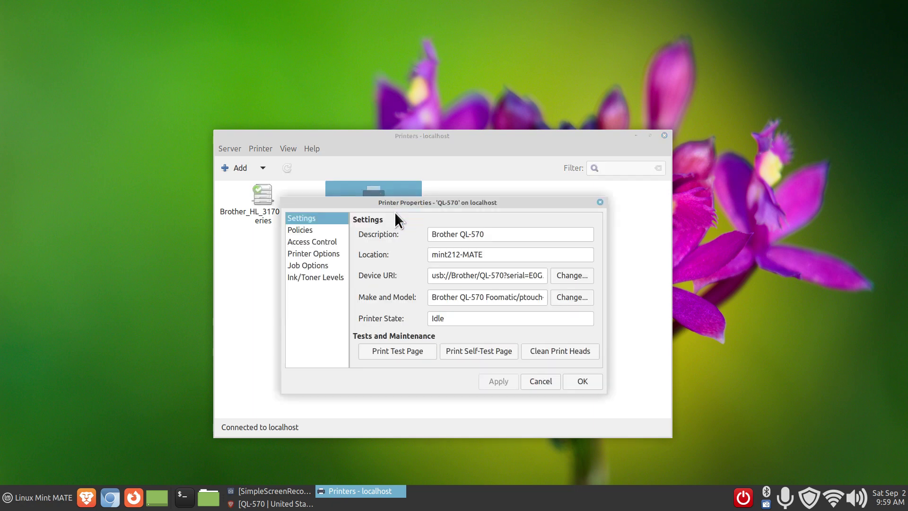
click(540, 384)
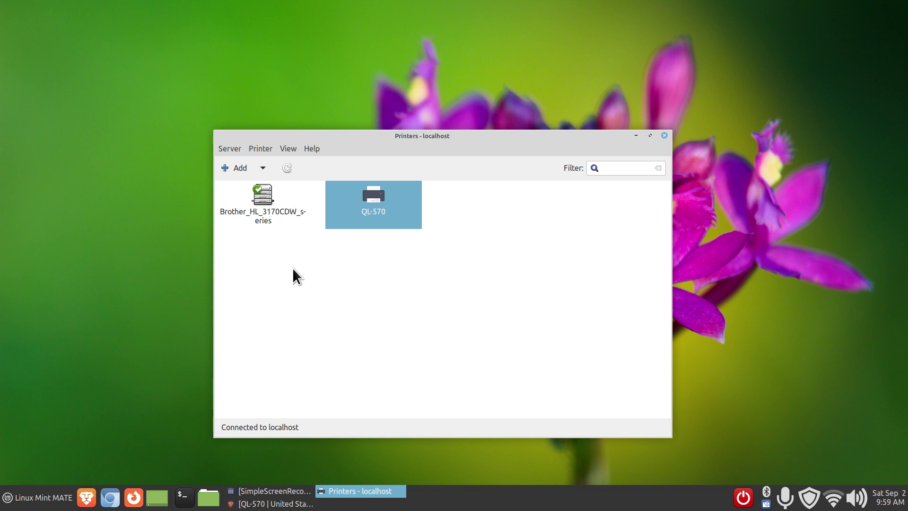
click(260, 198)
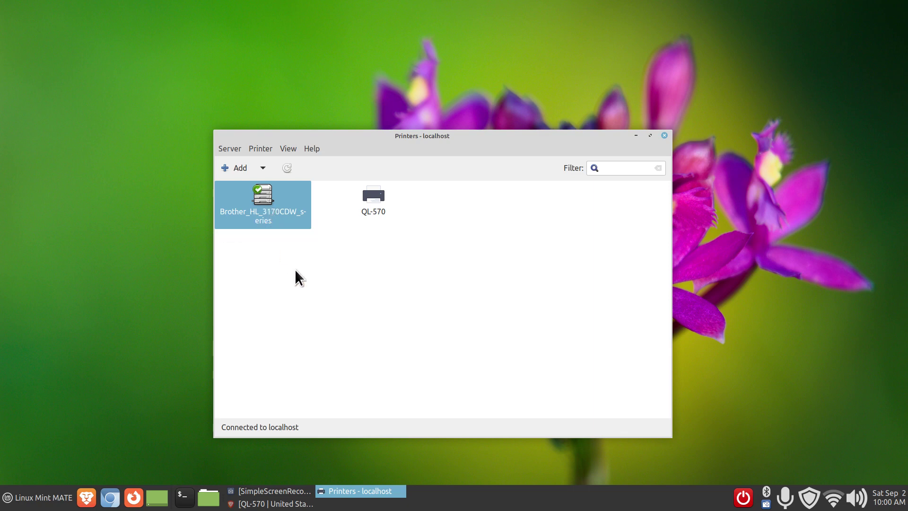
click(381, 198)
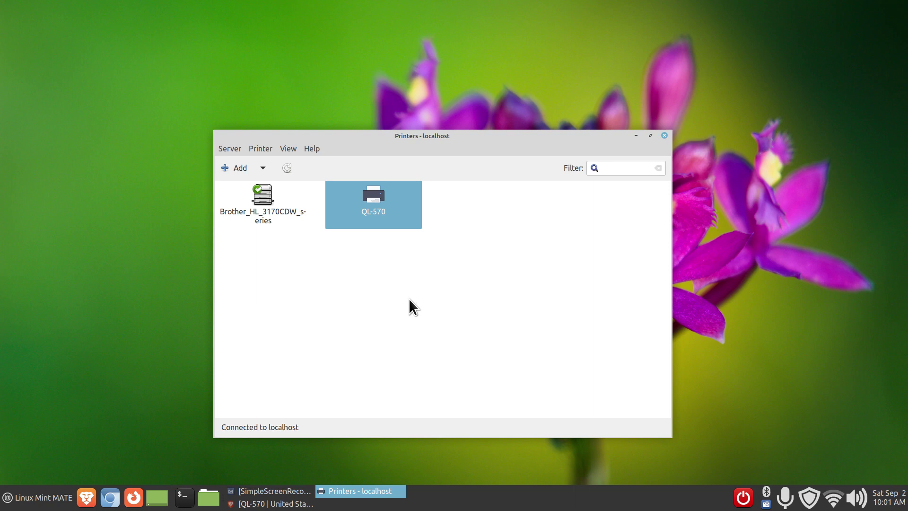
click(262, 197)
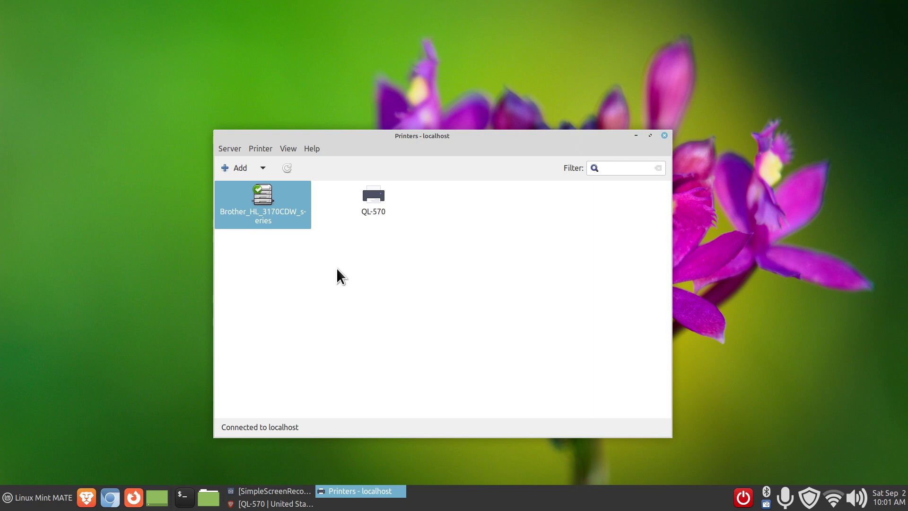
click(370, 196)
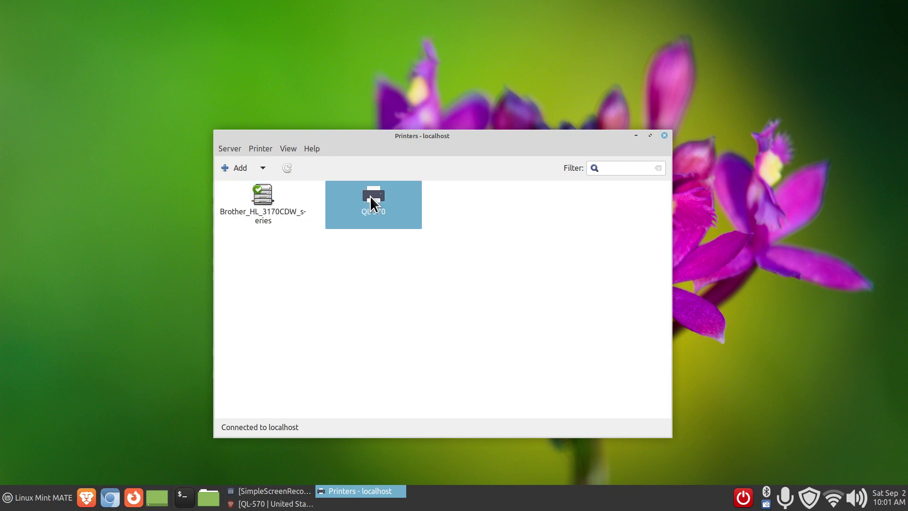
Step: Check the description, location and driver settings in the QL-570 properties again and close the dialog
click(310, 149)
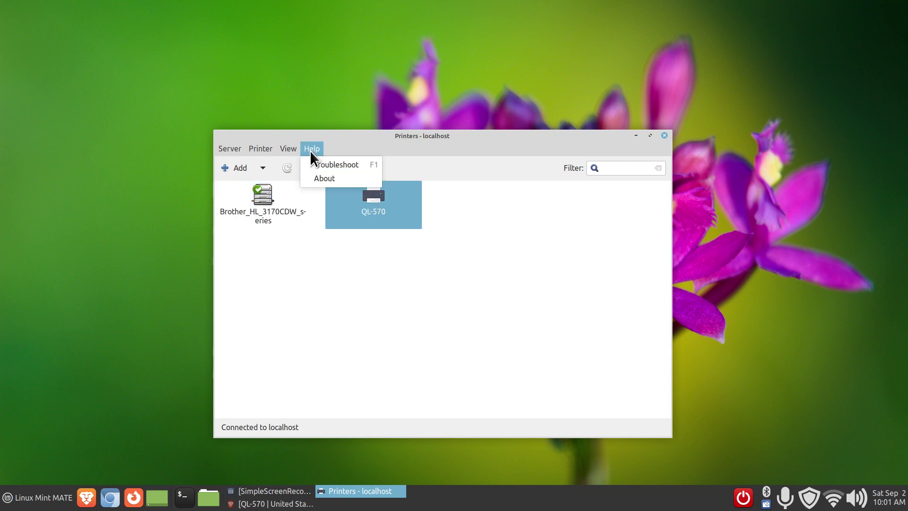
click(517, 253)
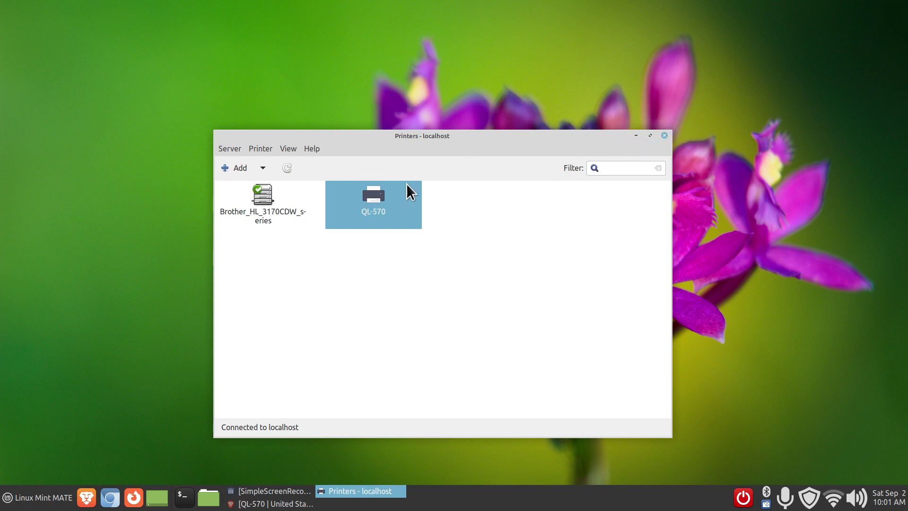
double_click(370, 196)
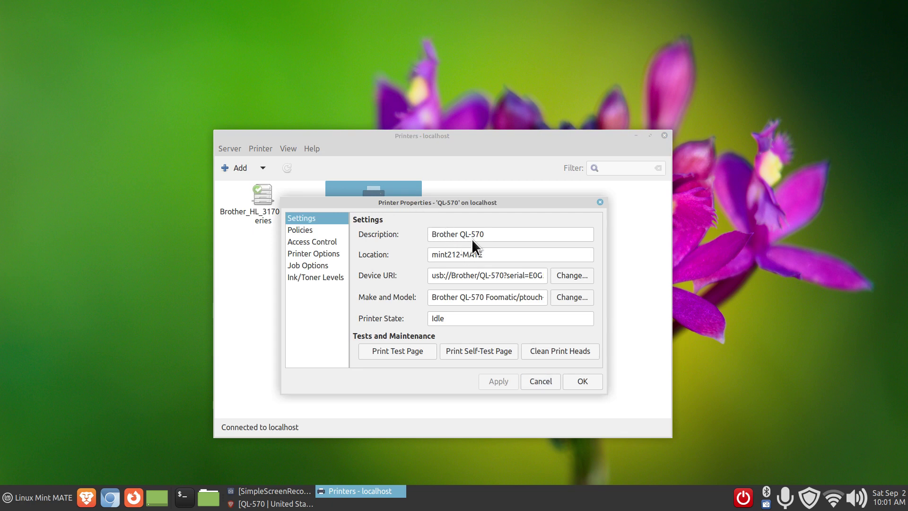
click(600, 203)
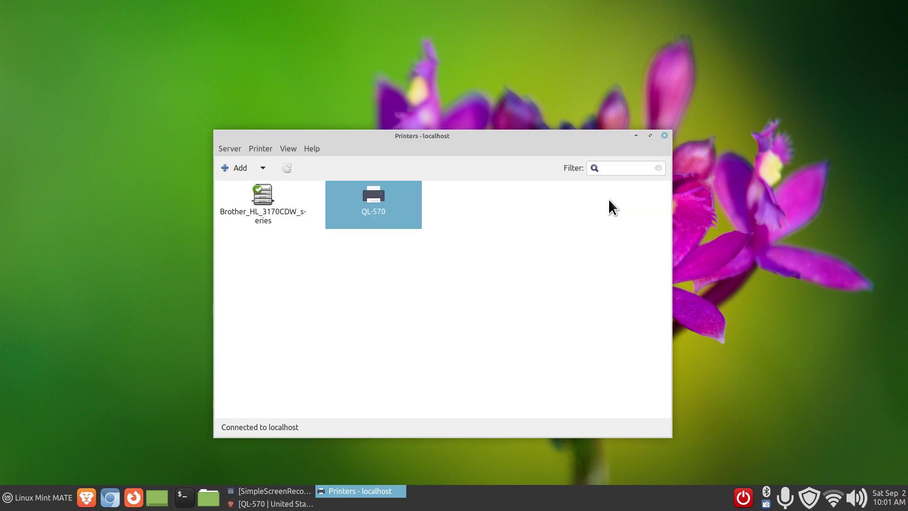
Step: Minimize the Printers window, switch to the Brother QL-570 support page in Brave, and open its Downloads page with enlarged text
click(636, 137)
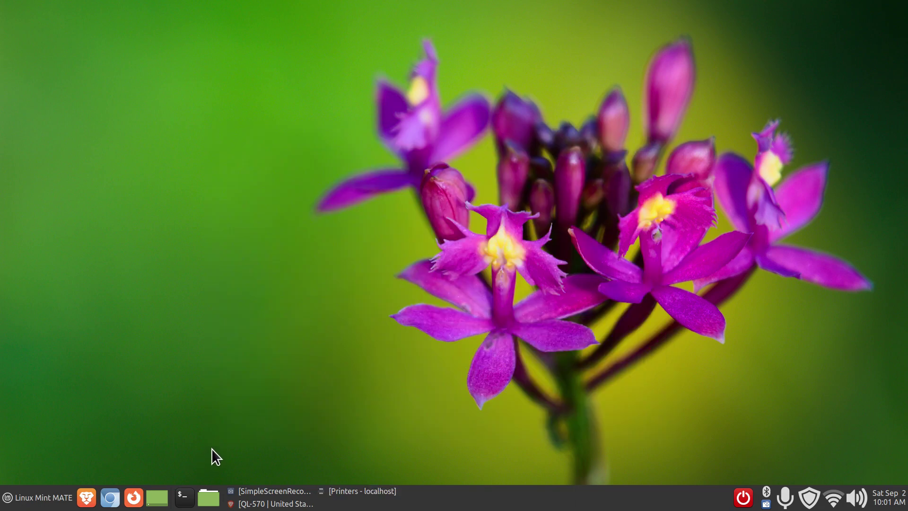
click(265, 504)
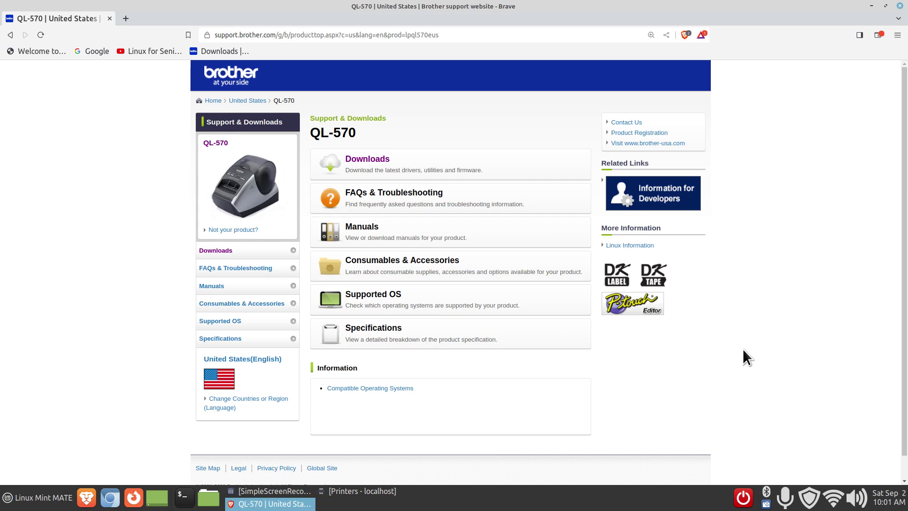
ctrl+scroll(490, 424, up, 6)
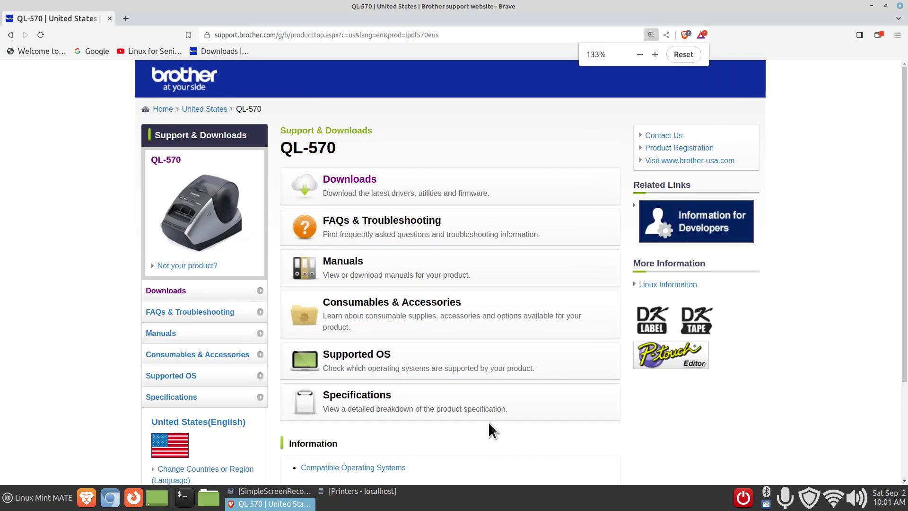
ctrl+scroll(488, 428, down, 2)
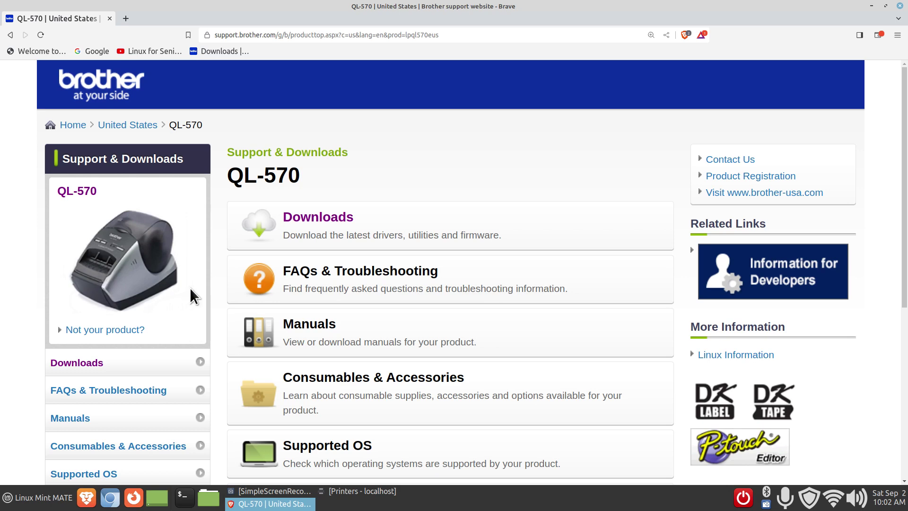
click(309, 214)
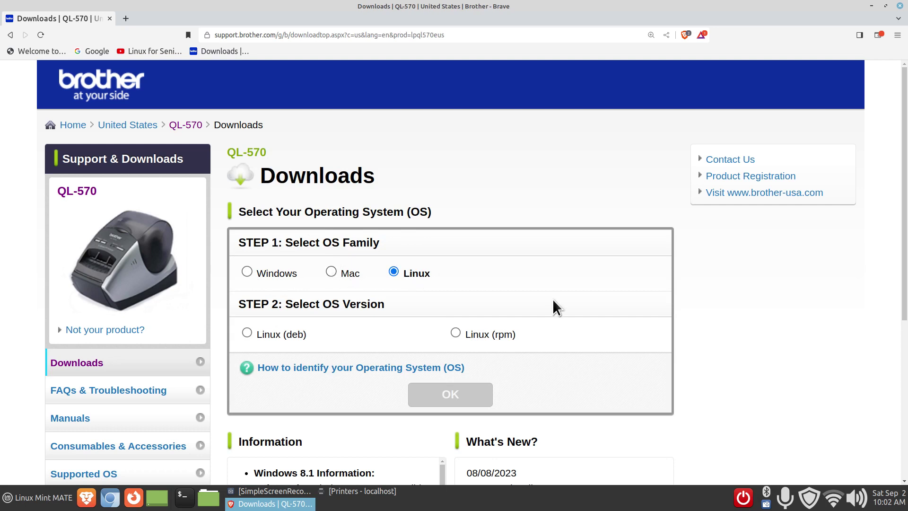
Step: Select Linux (deb) as the OS version for the QL-570 and confirm to open the download list
scroll(544, 226, down, 3)
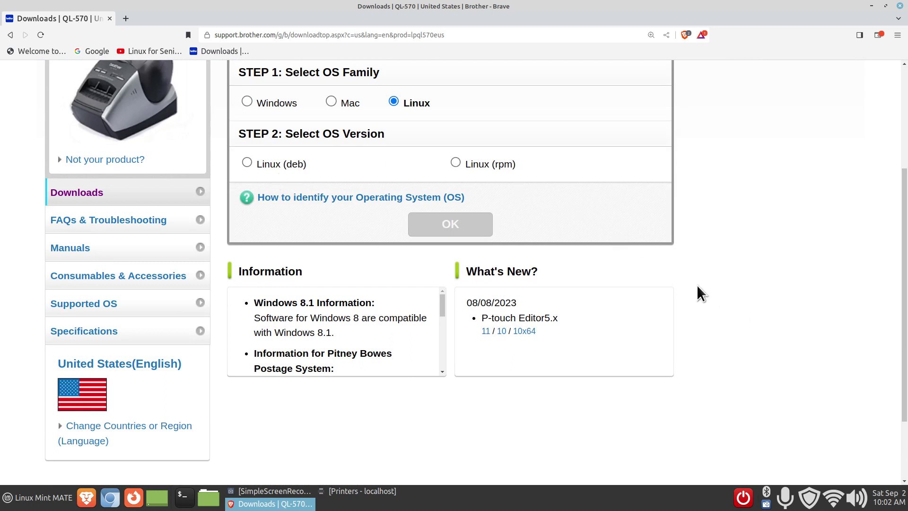
scroll(698, 286, up, 1)
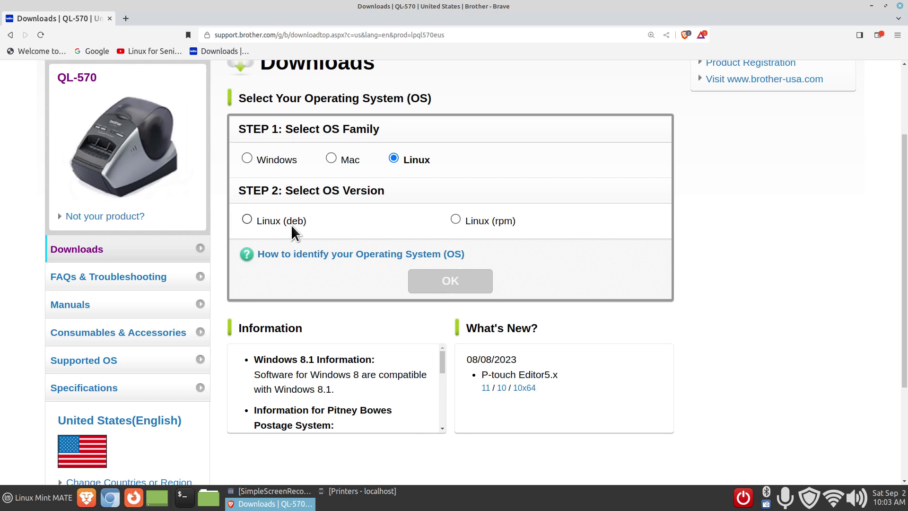
click(252, 219)
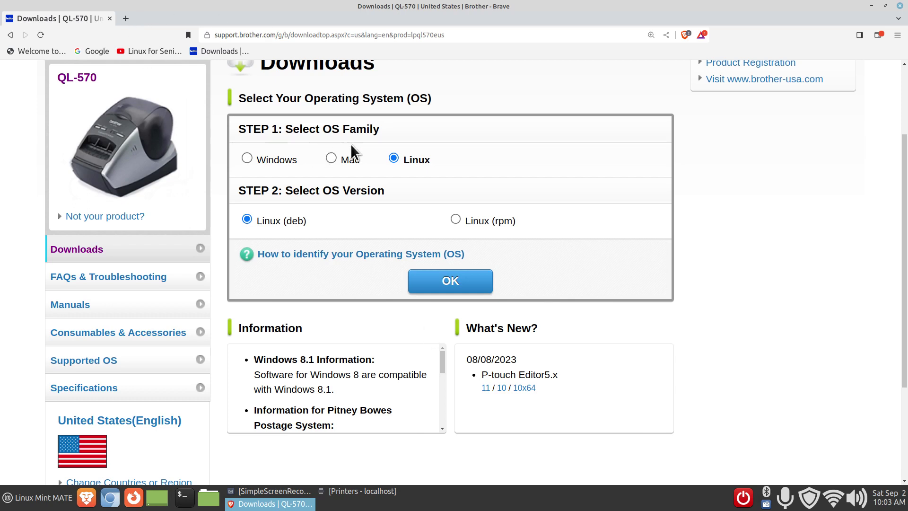
scroll(529, 223, up, 2)
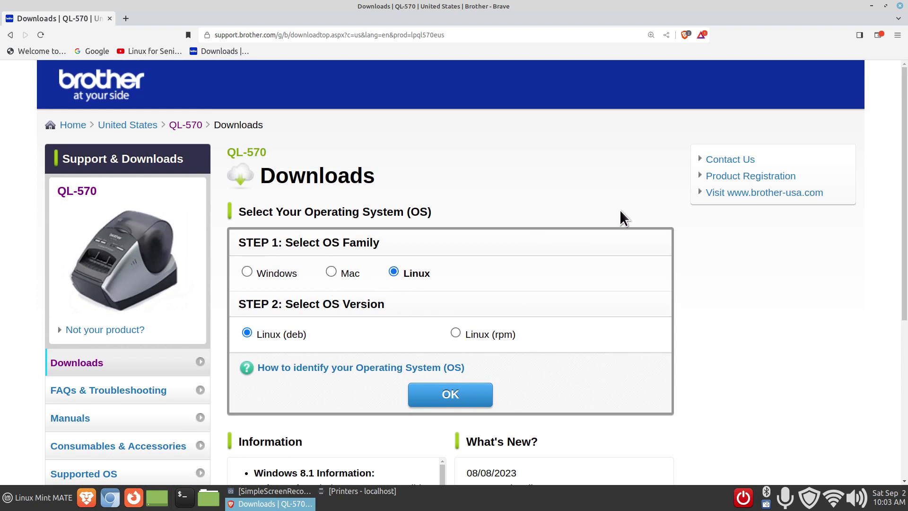
scroll(623, 211, down, 2)
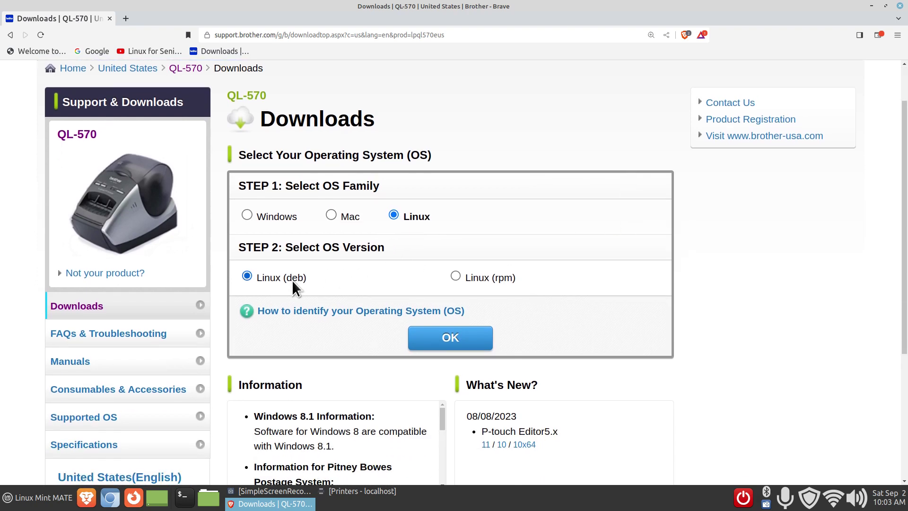
click(451, 337)
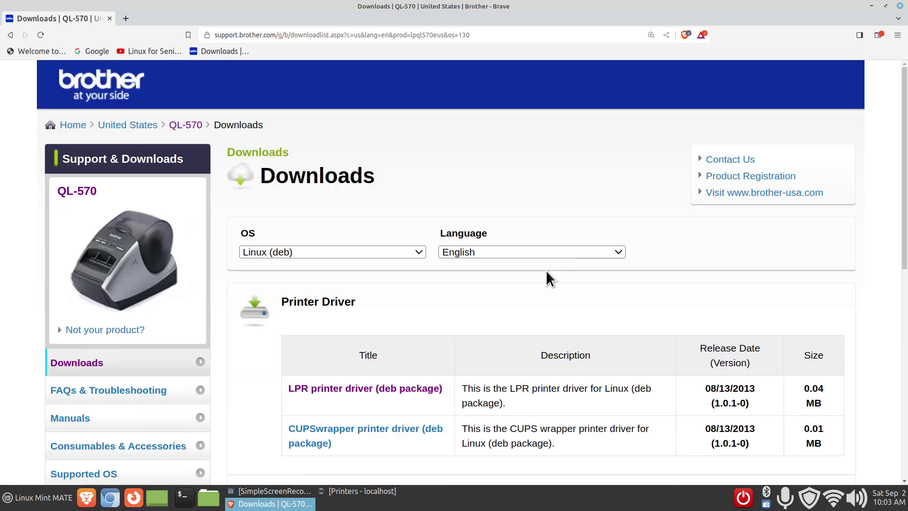
Step: Examine the Printer Driver, Source Code and Other downloads offered for the QL-570 on Linux (deb)
ctrl+scroll(546, 270, down, 2)
scroll(545, 260, down, 2)
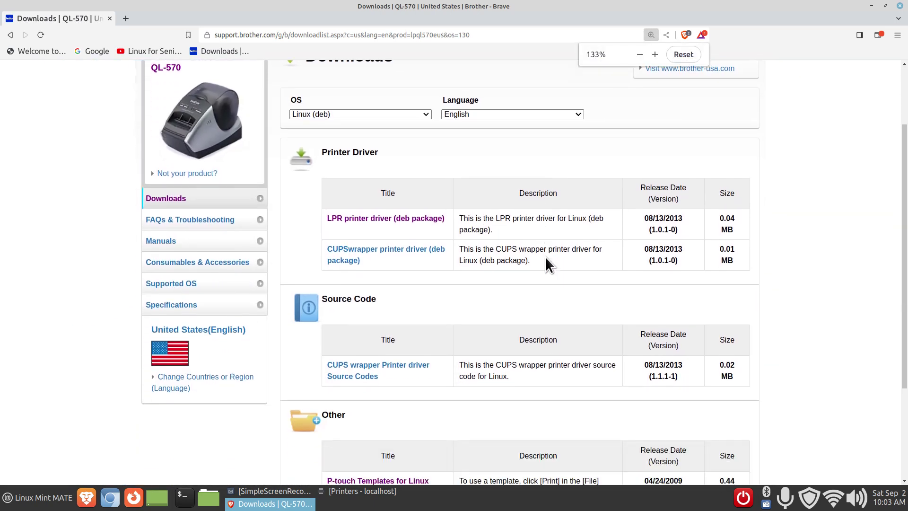
scroll(545, 256, down, 1)
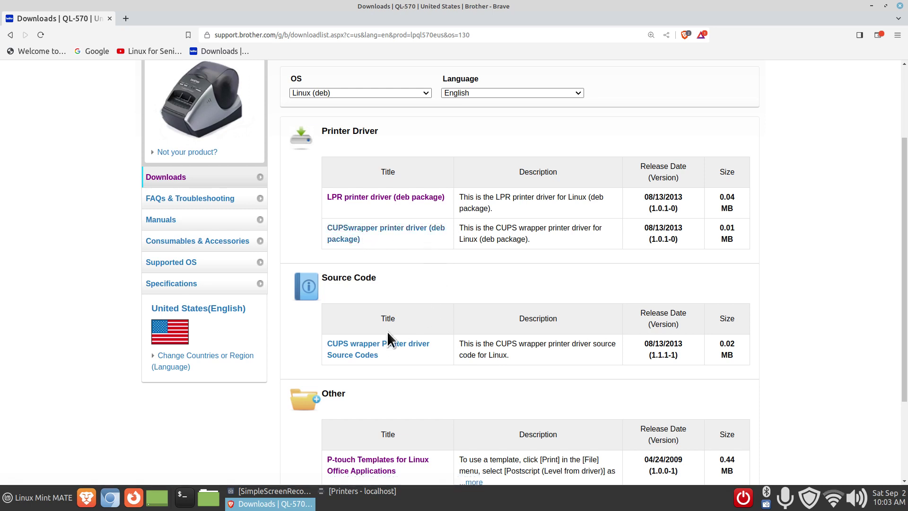
scroll(430, 321, down, 5)
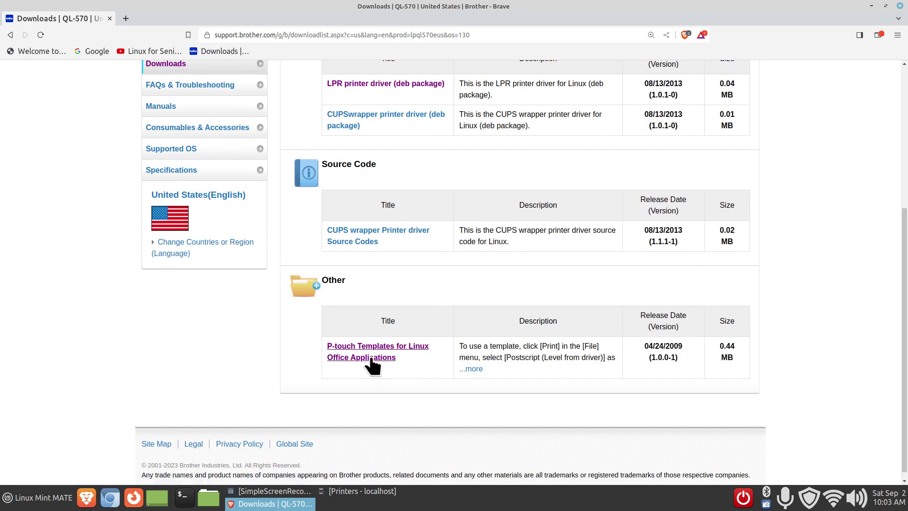
scroll(461, 266, up, 6)
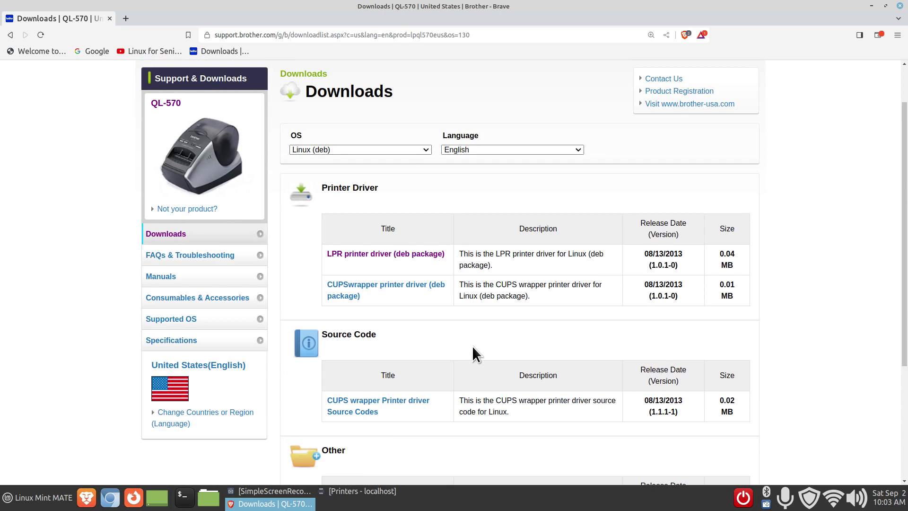
Step: Open the LPR printer driver (deb package) download page, view it down to the EULA agreement, and minimize the browser
click(354, 256)
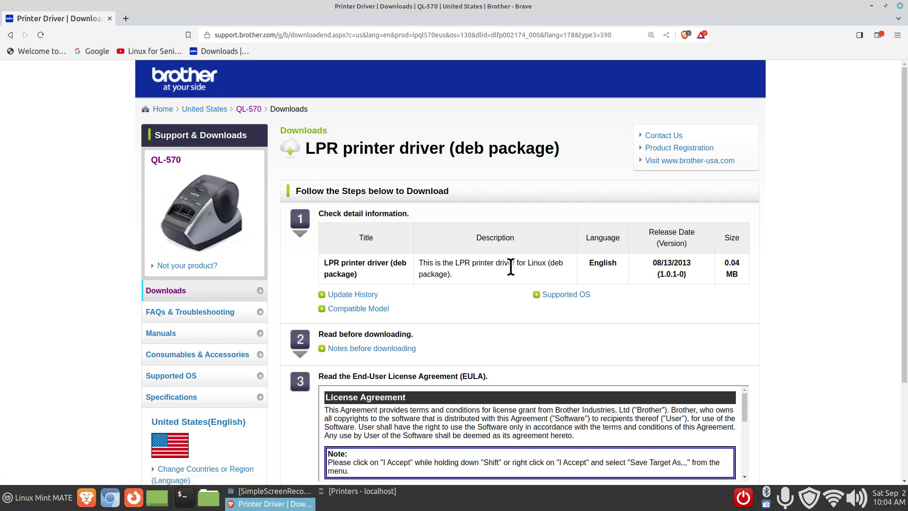
scroll(510, 266, down, 4)
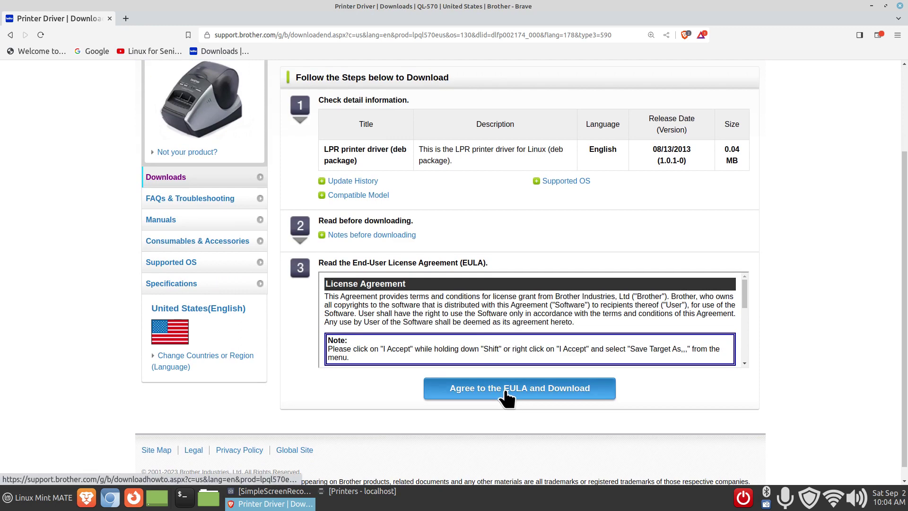
click(873, 6)
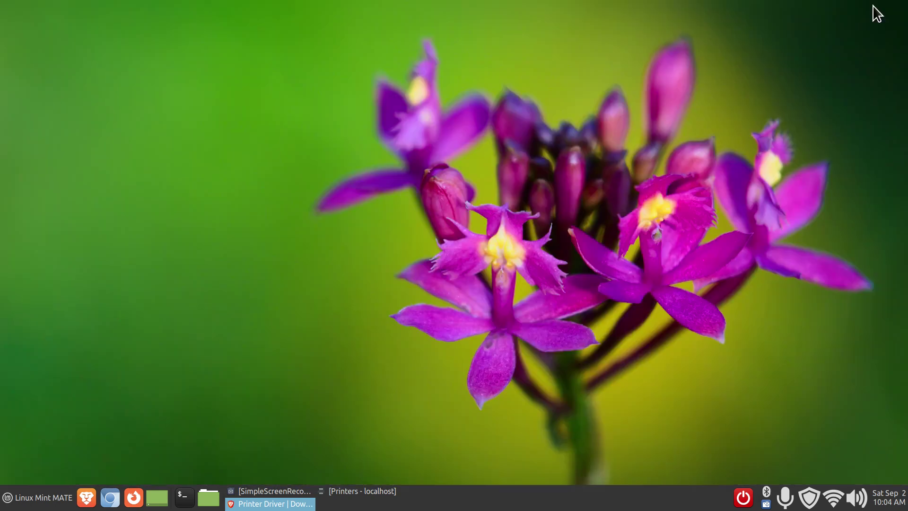
Step: Open the Downloads folder in the file manager and enlarge its icons around ql570lpr-1.0.1-0.i386.deb
click(208, 497)
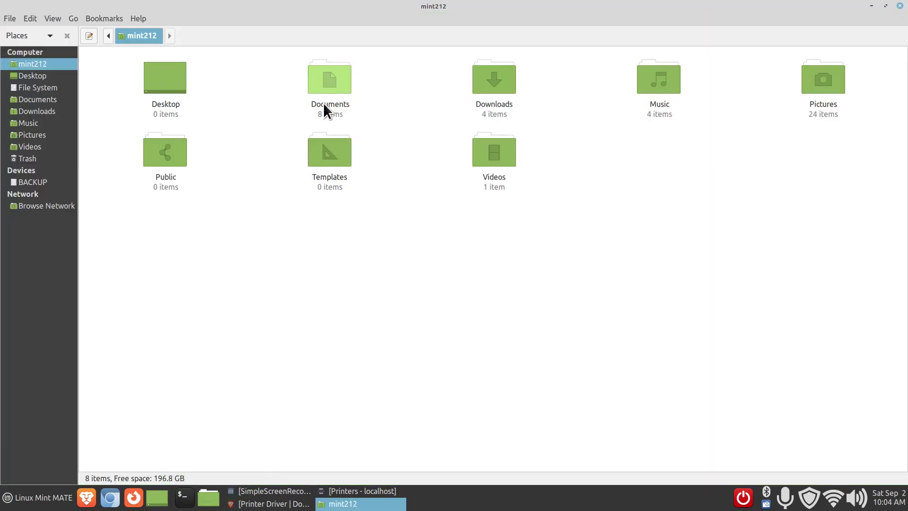
click(36, 114)
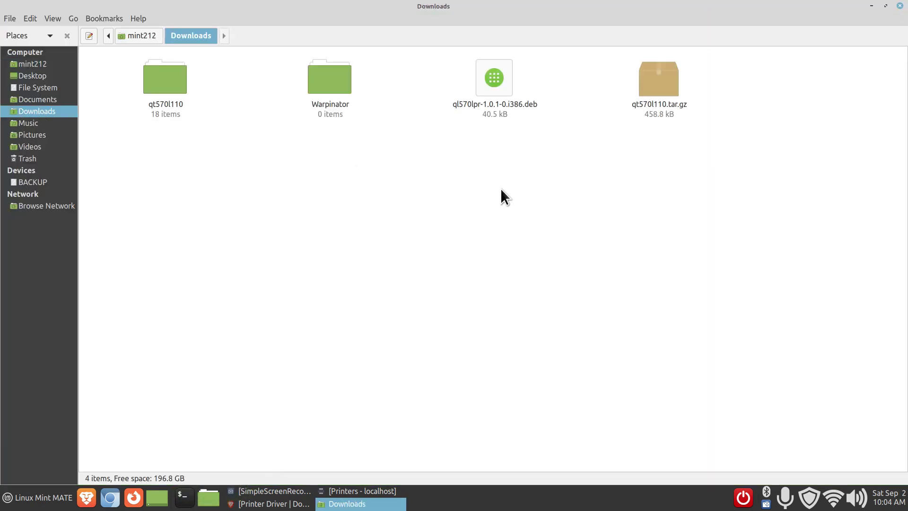
click(503, 76)
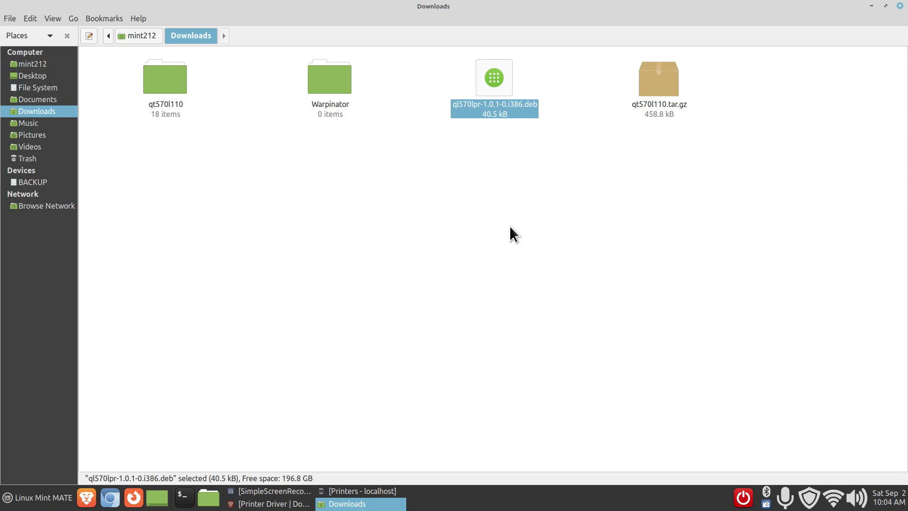
key(ctrl+plus)
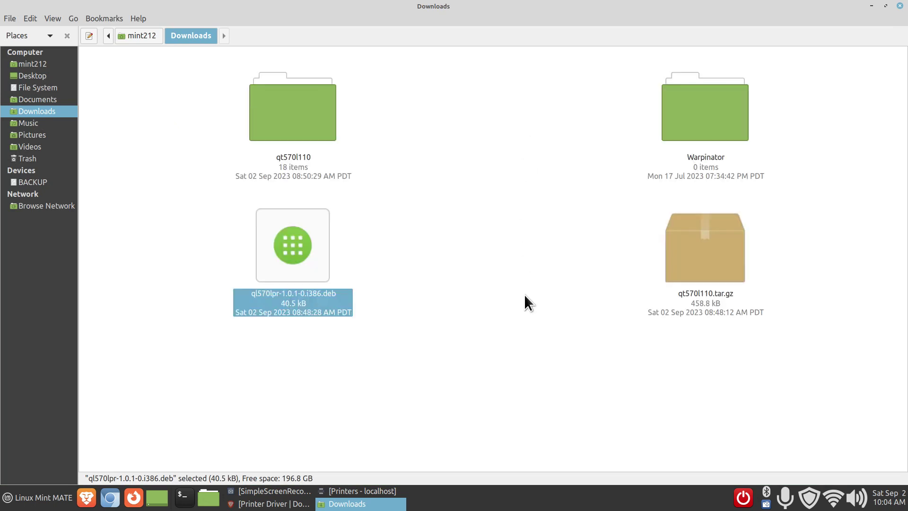
Step: Open the ql570lpr-1.0.1-0.i386.deb package in the package installer to check its details, and close the installer
click(268, 329)
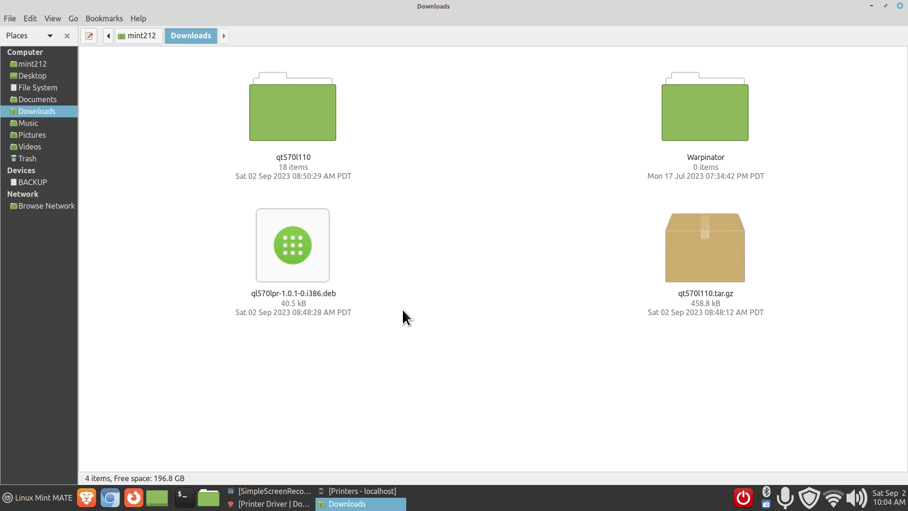
double_click(281, 243)
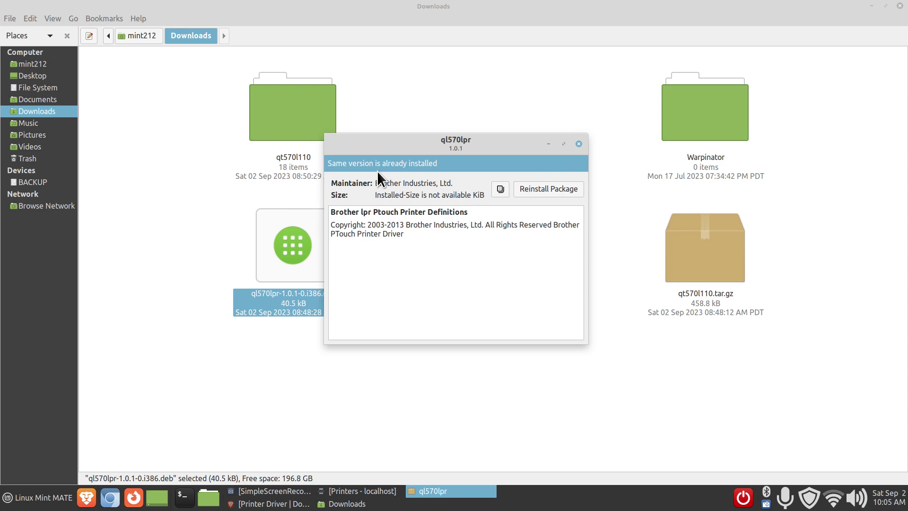
click(577, 146)
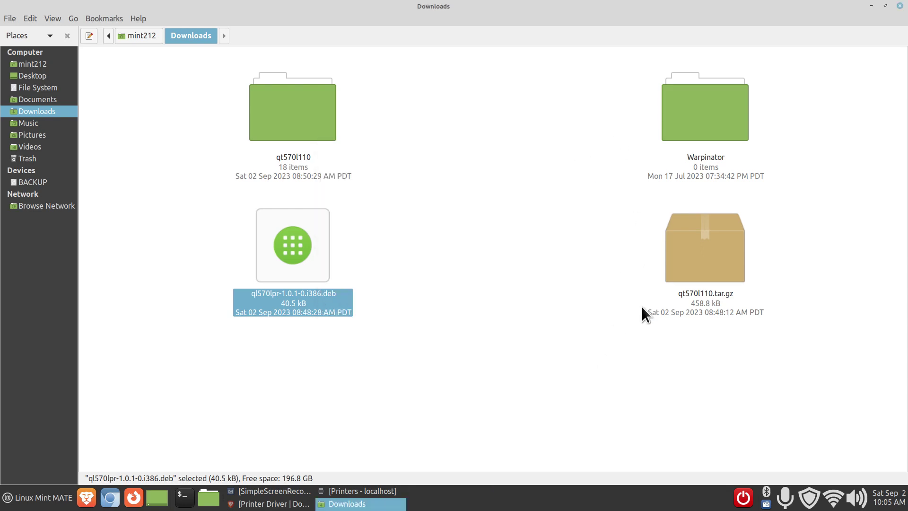
Step: Open the 62mm template folder inside the extracted qt570l110 folder to view its label templates
double_click(285, 103)
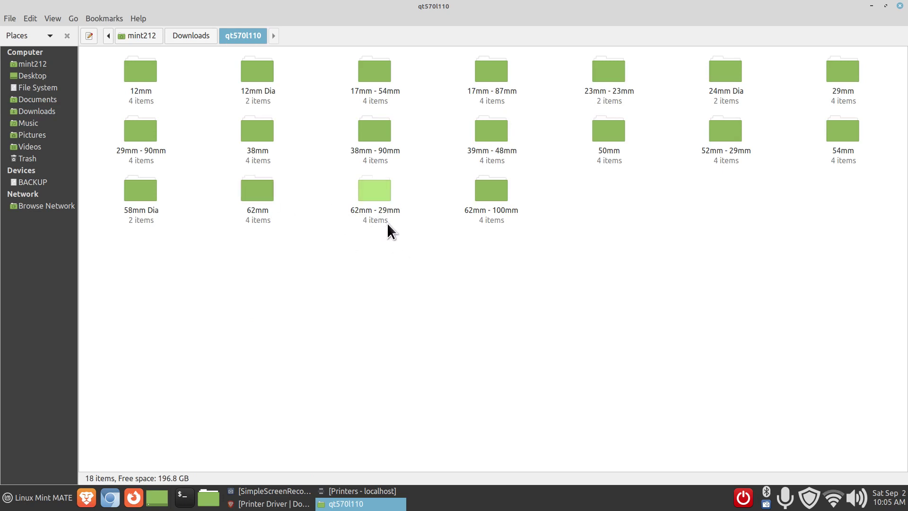
double_click(260, 183)
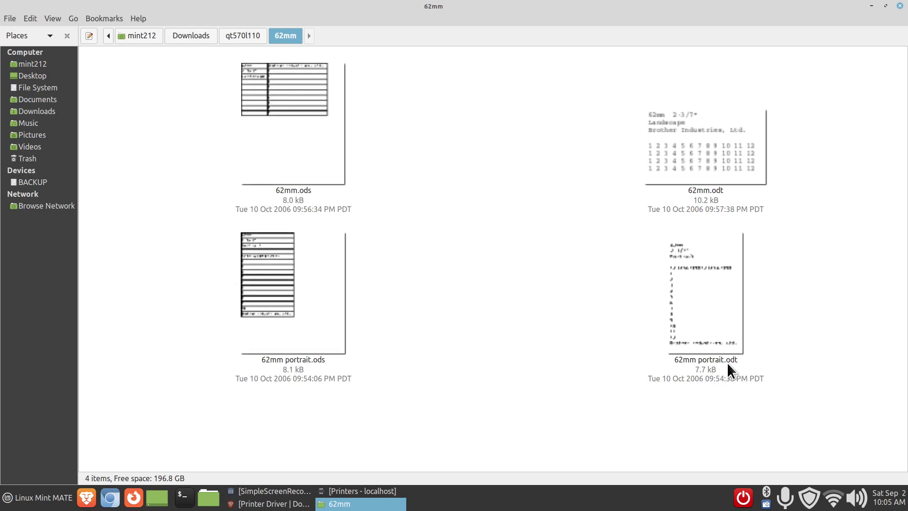
Step: Launch LibreOffice Writer, look at the file formats offered for saving a document, cancel the save, and close Writer
click(13, 502)
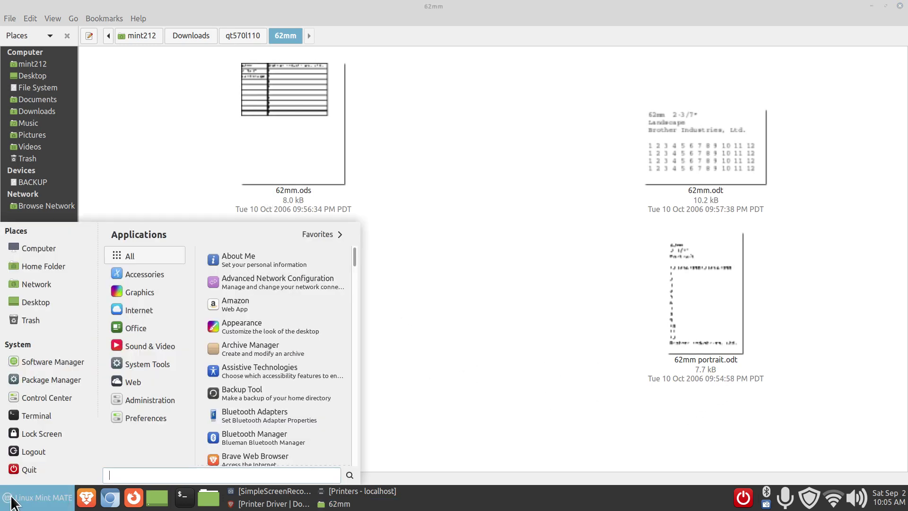
mouse_move(154, 332)
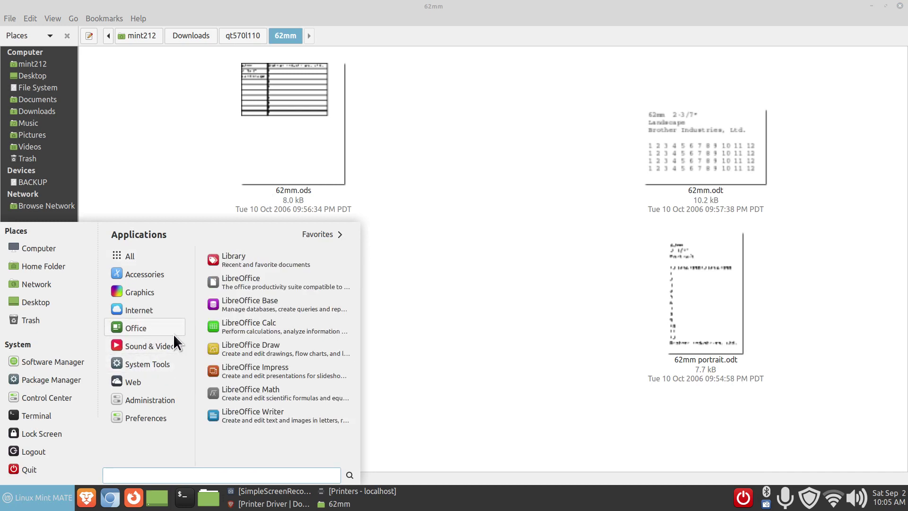
click(263, 416)
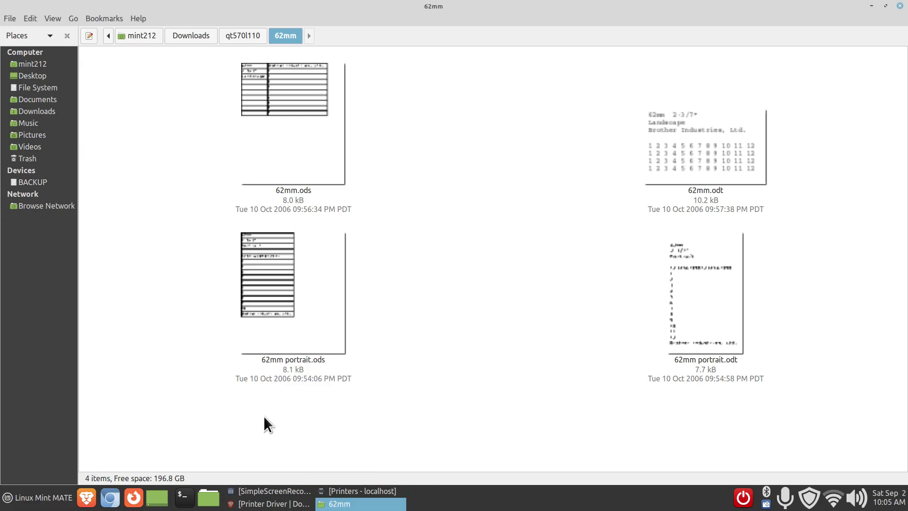
click(10, 19)
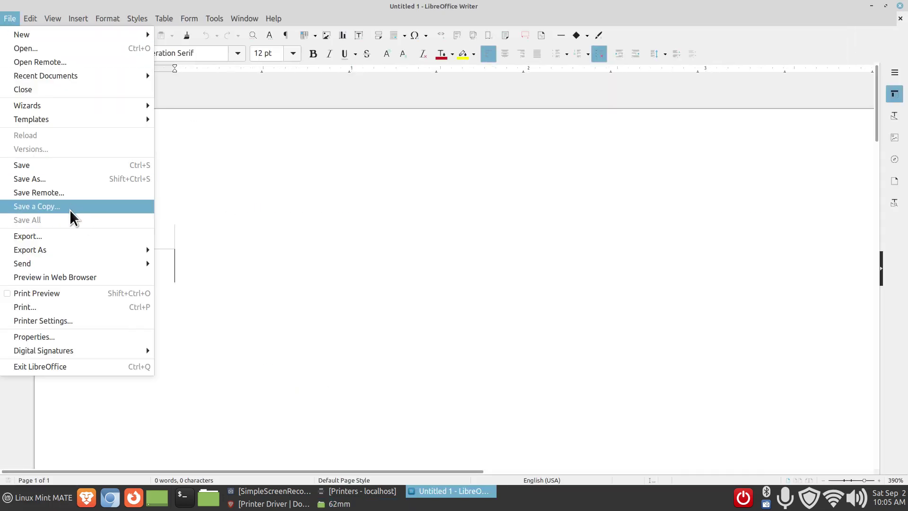
click(62, 180)
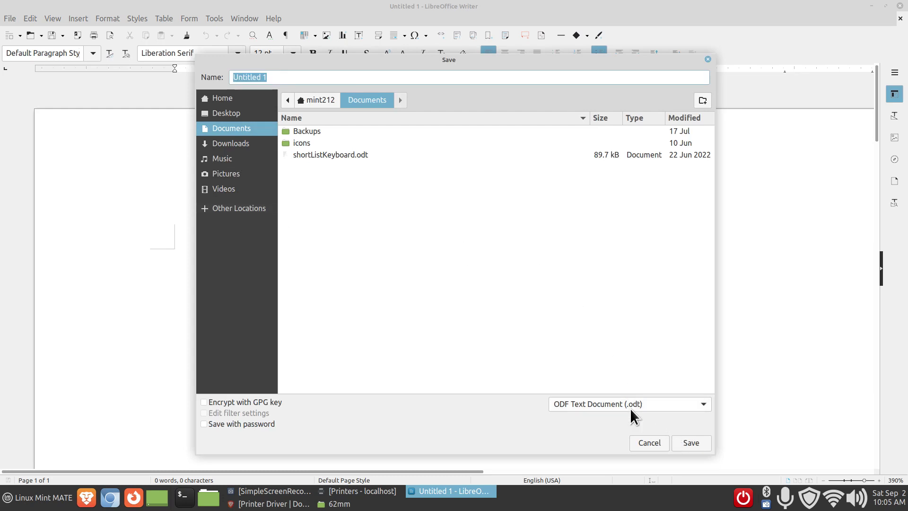
click(667, 406)
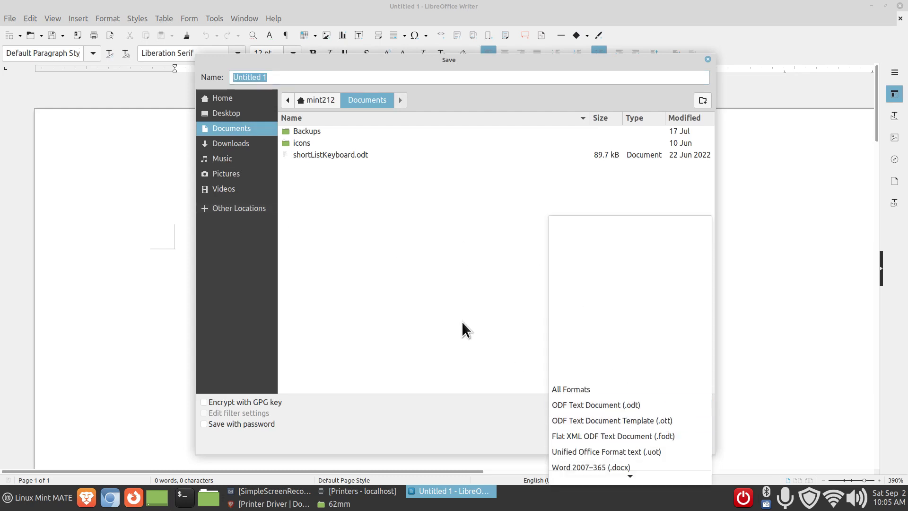
key(Escape)
click(708, 59)
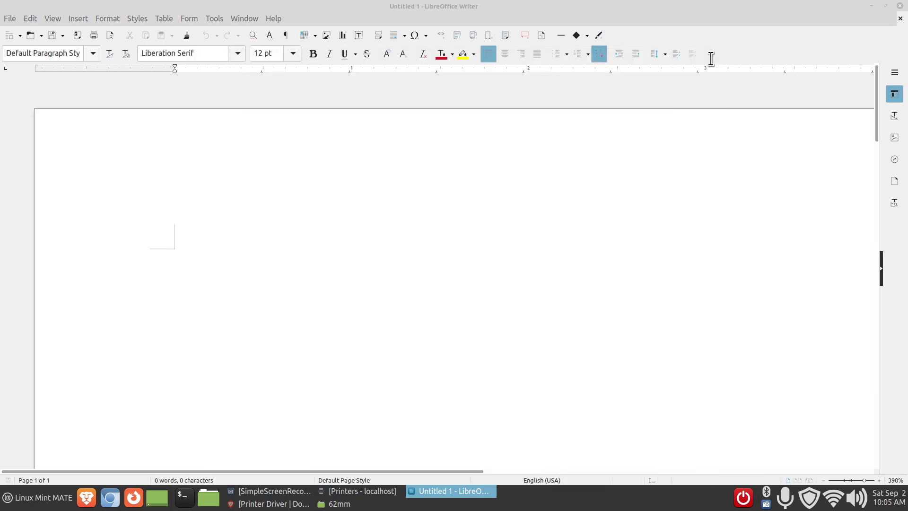
click(900, 6)
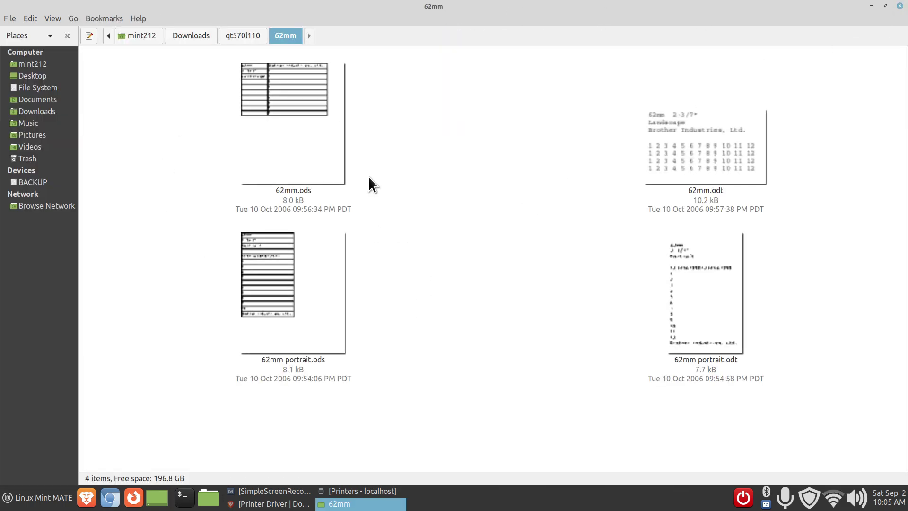
Step: Return to the Downloads folder, select ql570lpr-1.0.1-0.i386.deb, and close the file manager
click(182, 35)
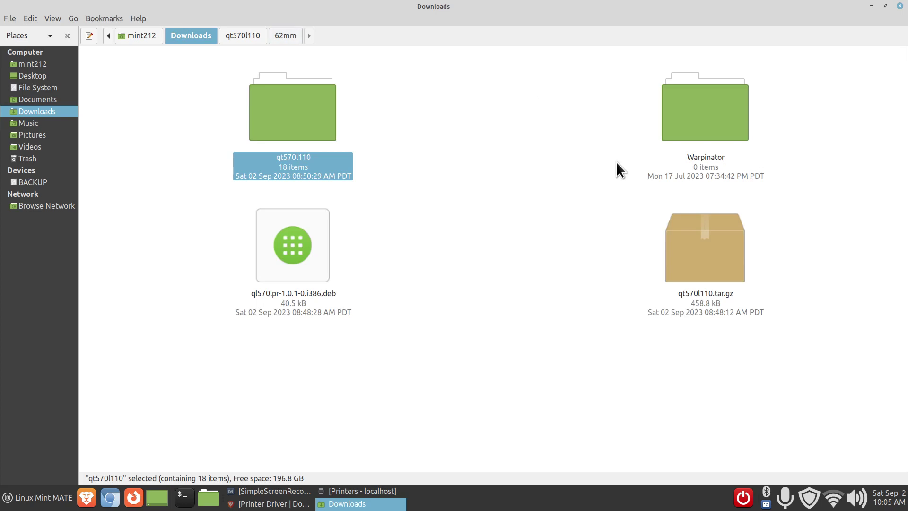
click(322, 253)
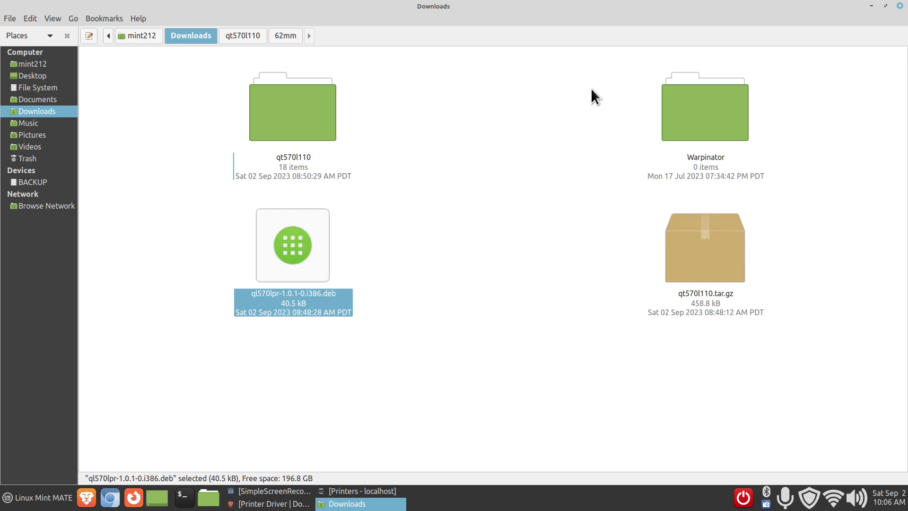
click(900, 6)
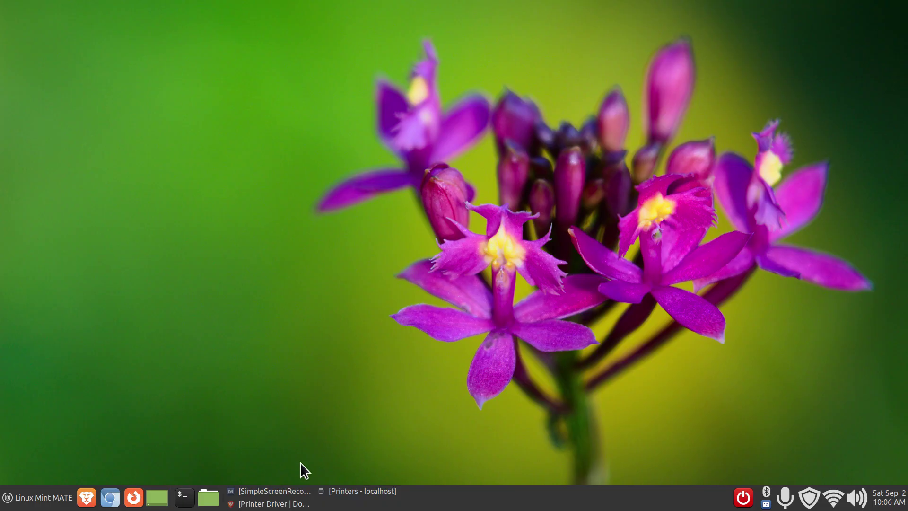
Step: Restore the Printers window, move it slightly higher, and open the printing troubleshooter and dismiss it
click(344, 492)
drag(478, 137, 467, 107)
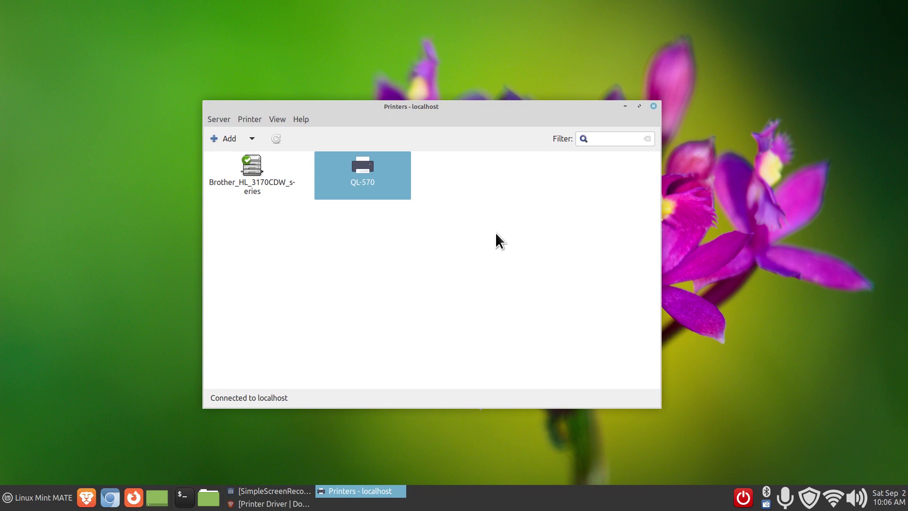
click(299, 120)
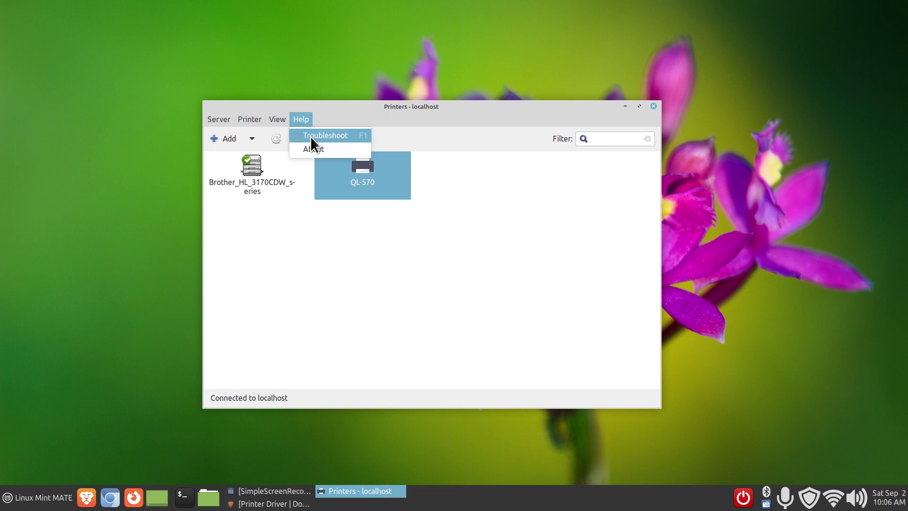
click(312, 136)
click(482, 320)
Step: View the About information of the printer configuration tool and close it
click(296, 119)
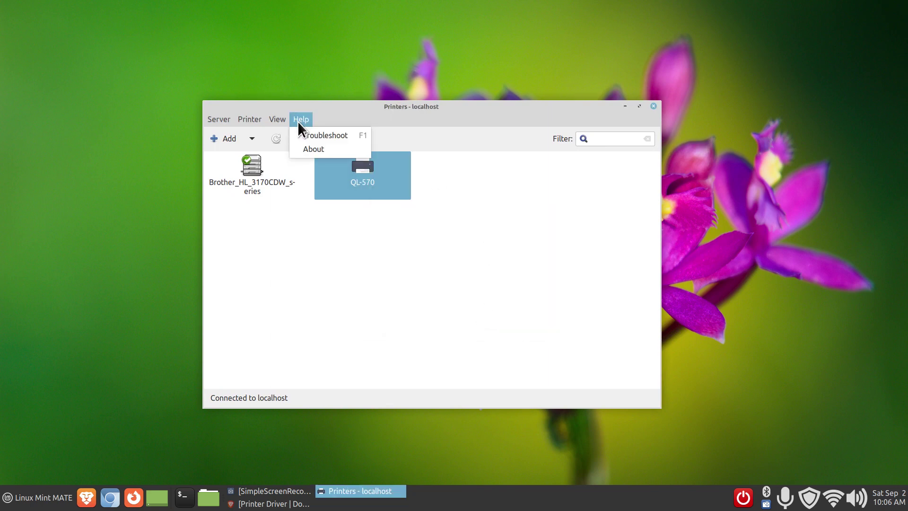
click(318, 156)
click(296, 121)
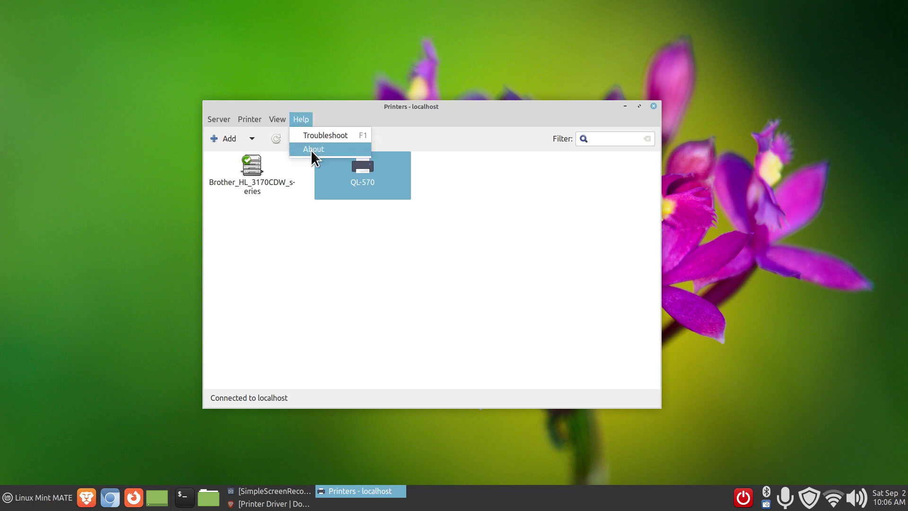
click(311, 149)
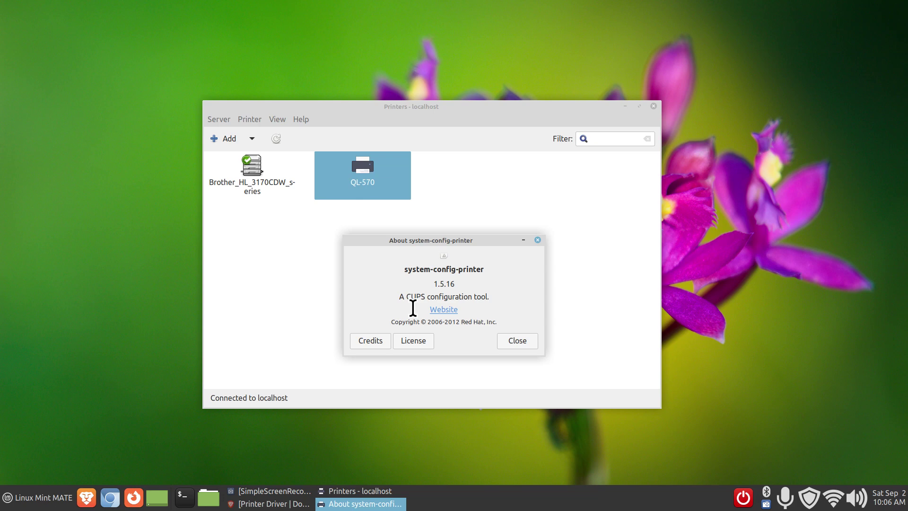
click(519, 341)
Step: Select the Brother_HL_3170CDW_series printer and look over the commands available for it, leaving them unused
click(277, 121)
click(259, 171)
click(252, 165)
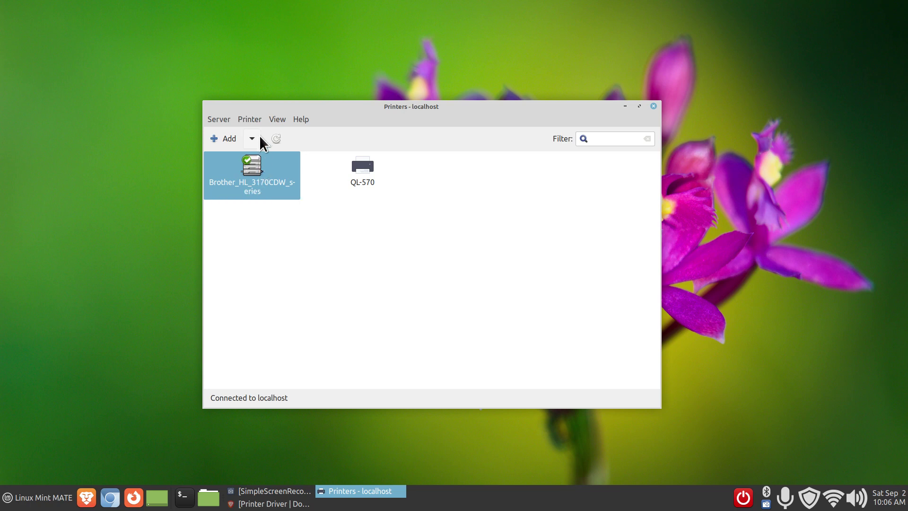
click(249, 119)
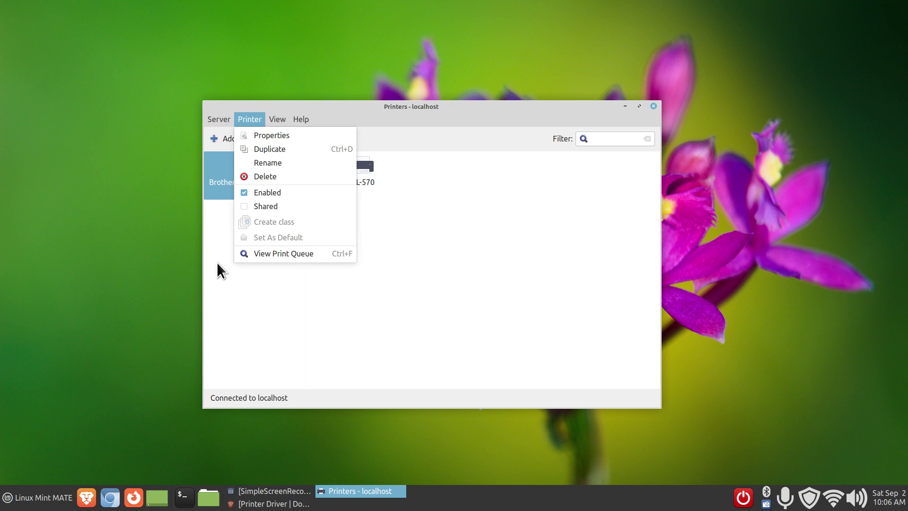
click(223, 223)
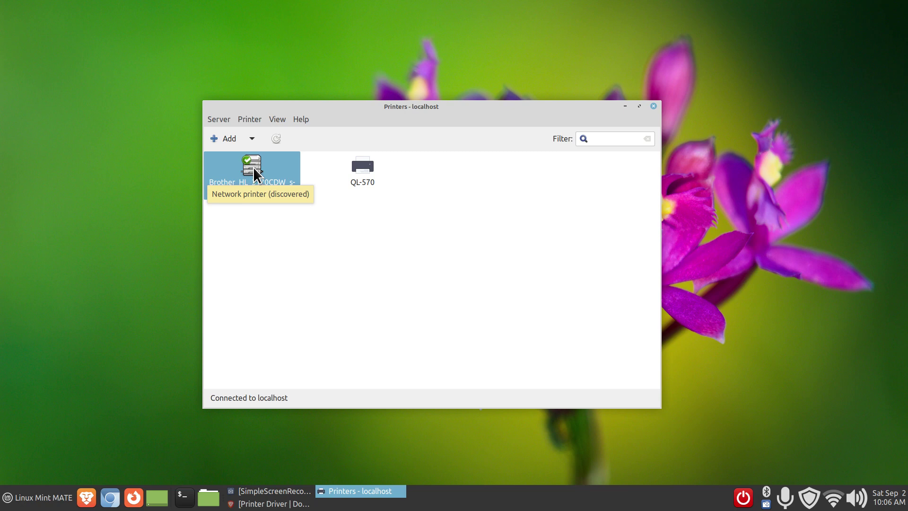
Step: Compare the available printer commands with Brother_HL_3170CDW_series selected and with no printer selected
click(248, 119)
click(440, 257)
click(248, 118)
click(429, 245)
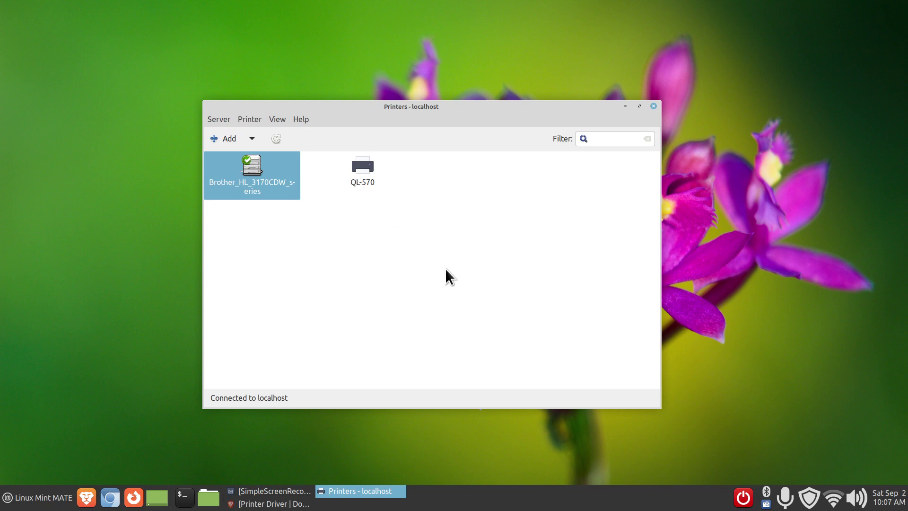
click(413, 251)
click(249, 119)
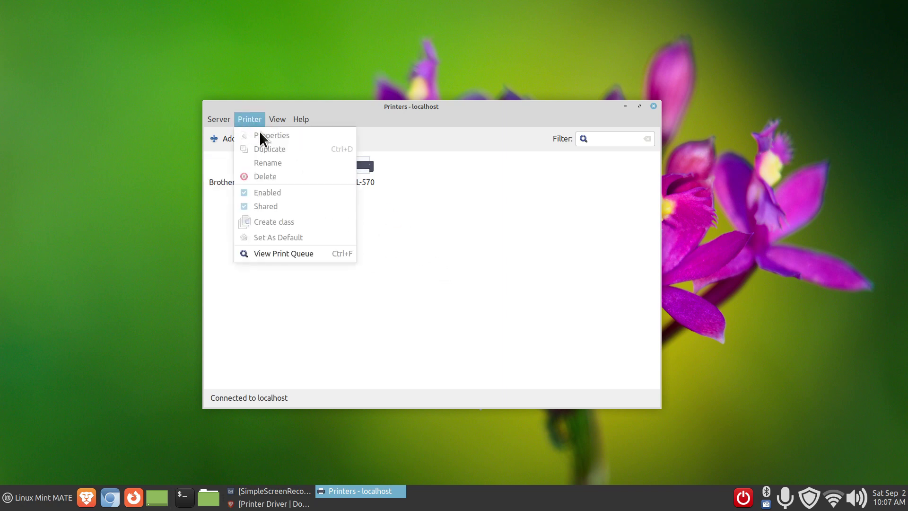
click(433, 226)
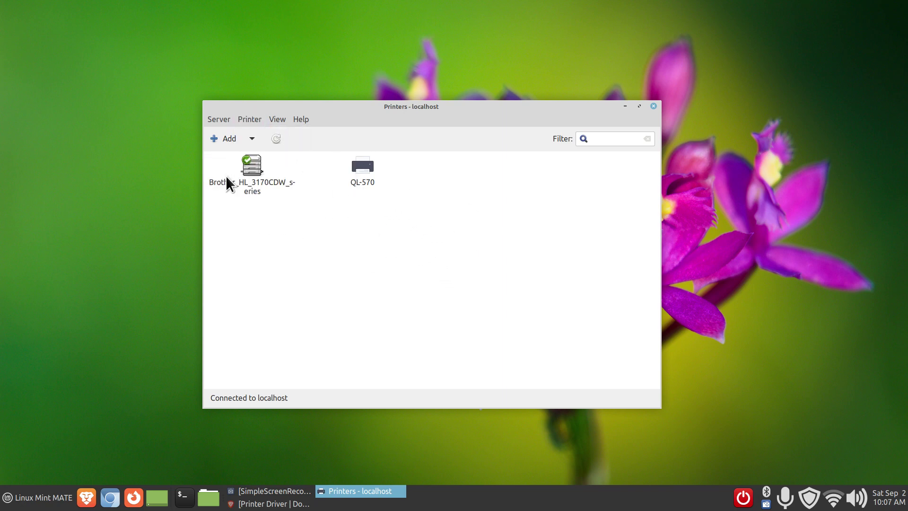
Step: Compare the commands offered for Brother_HL_3170CDW_series and QL-570, including Set As Default
click(254, 171)
right_click(257, 170)
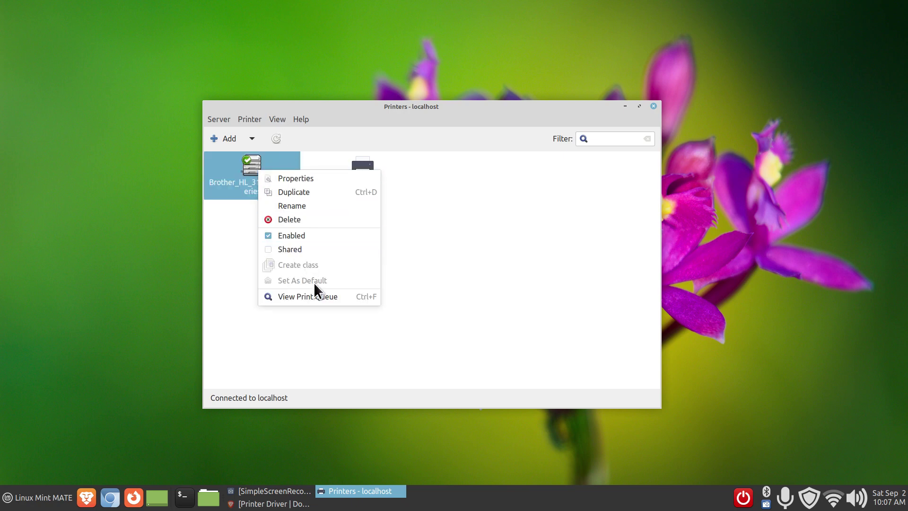
click(405, 269)
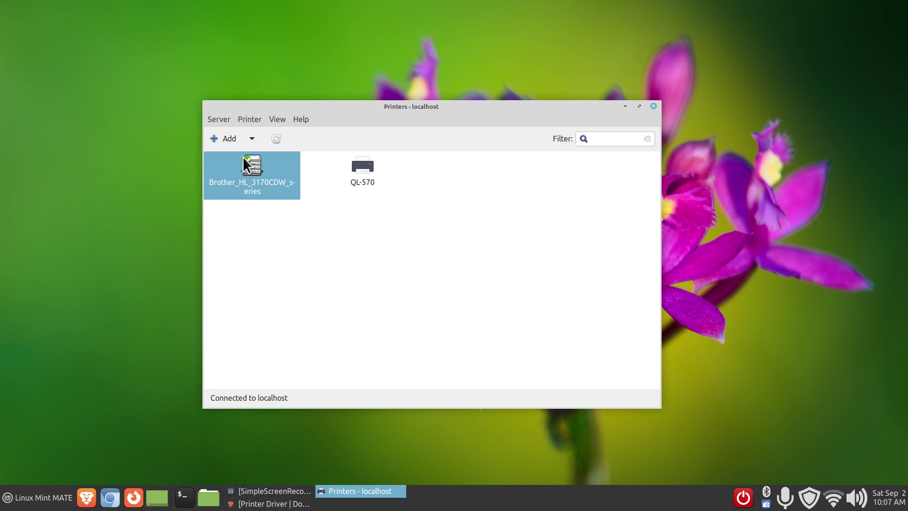
right_click(365, 169)
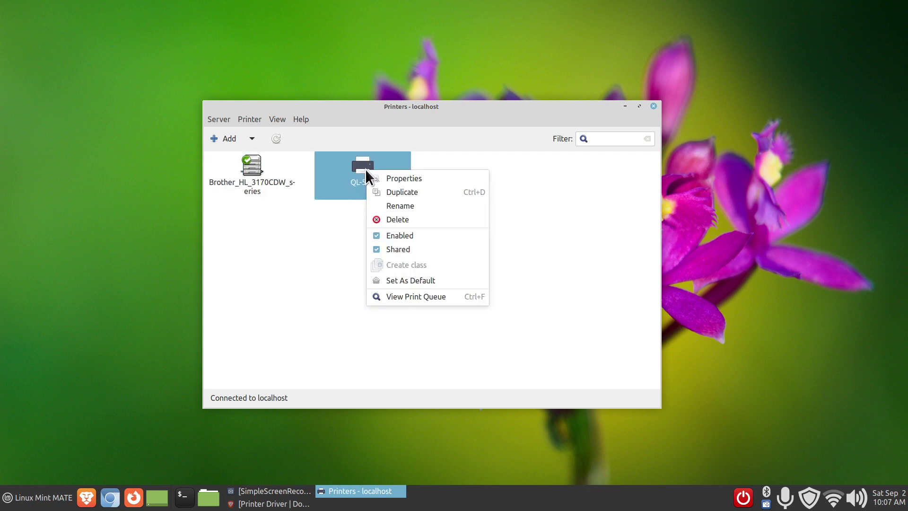
click(413, 281)
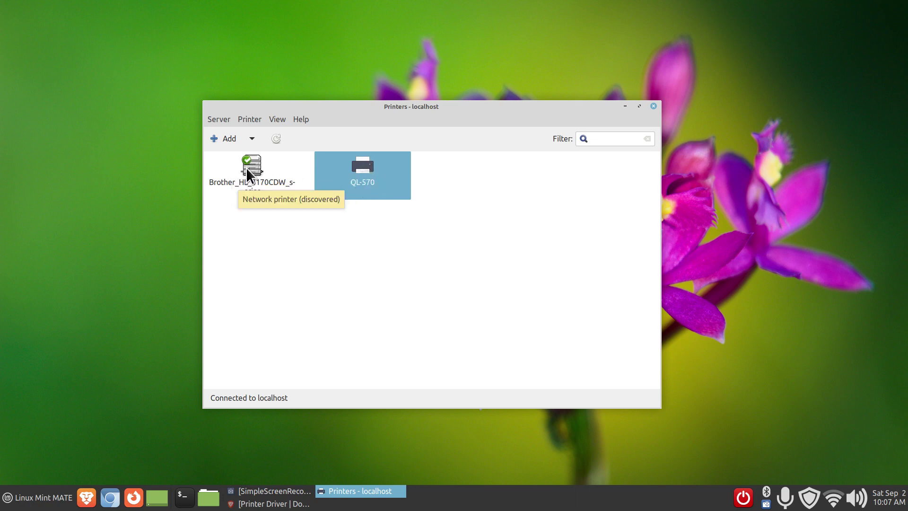
click(244, 119)
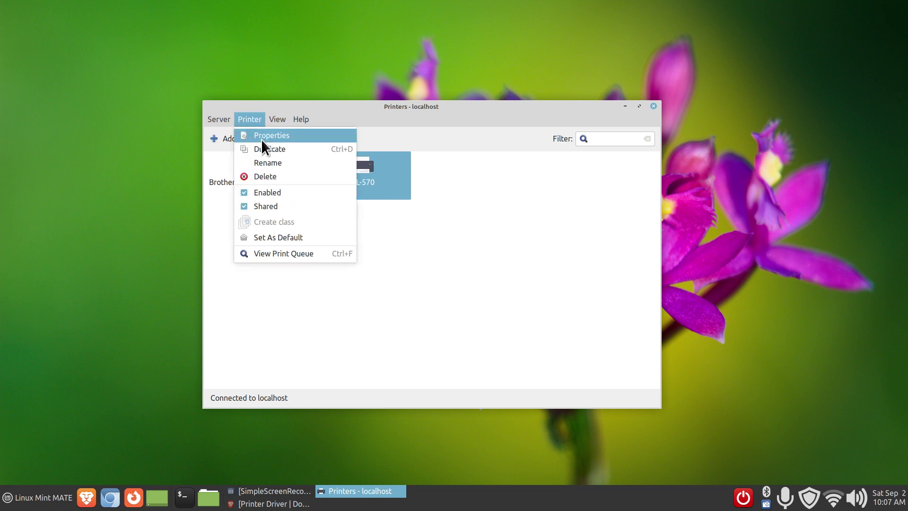
click(448, 277)
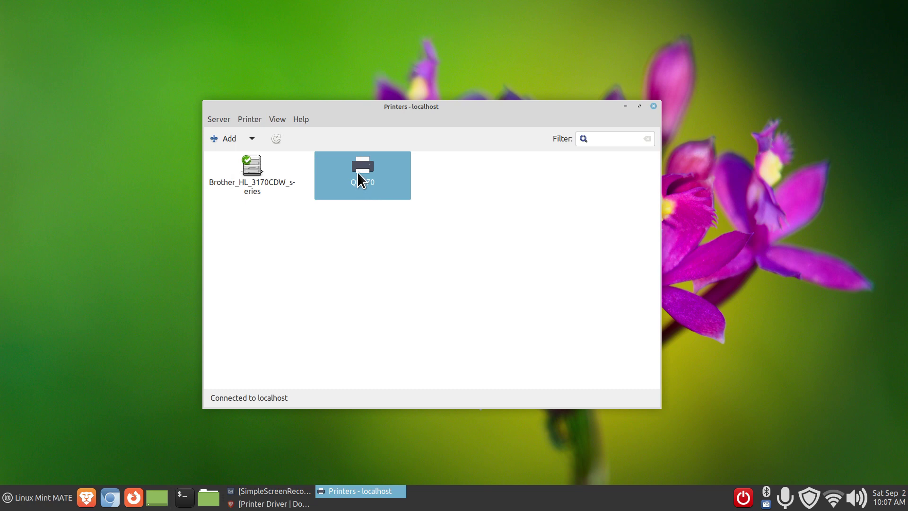
Step: Open the QL-570 printer's properties, view its general settings, and close them without changes
double_click(363, 171)
click(600, 202)
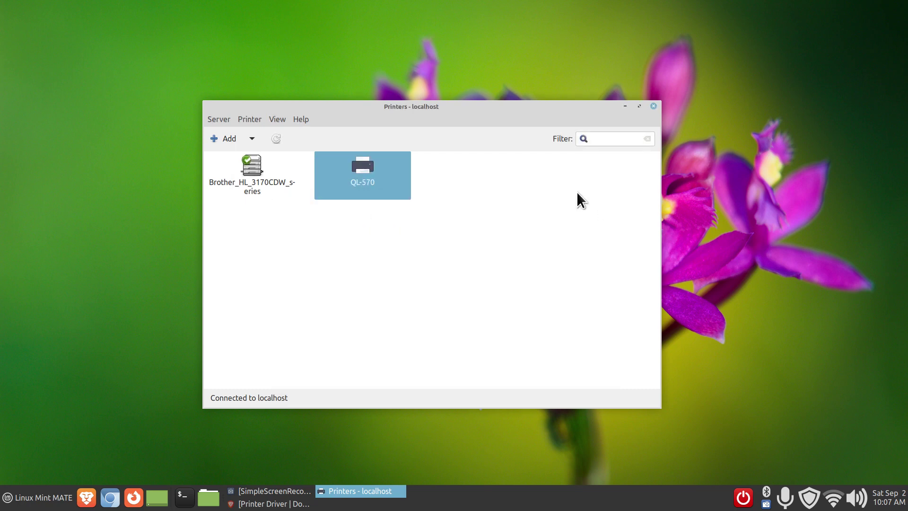
click(238, 120)
click(260, 139)
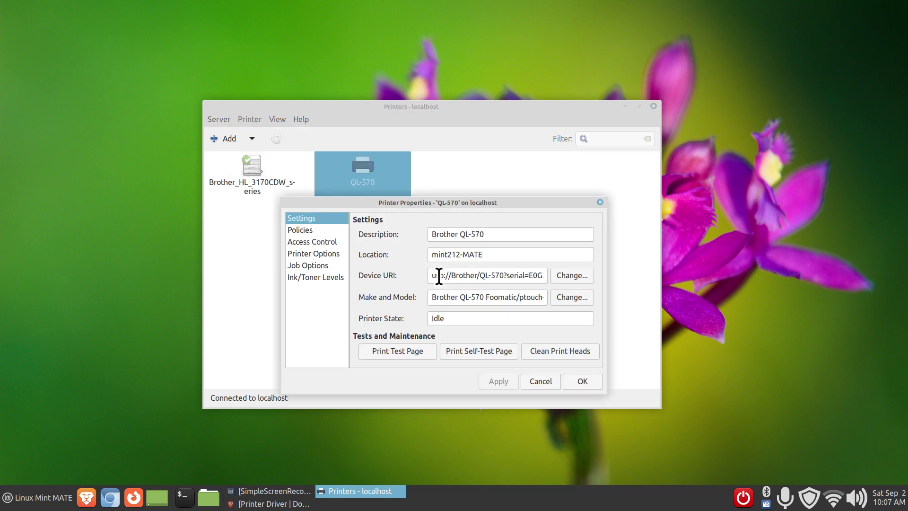
click(599, 202)
Step: View the QL-570 print queue in a repositioned and enlarged window, then close it
click(245, 118)
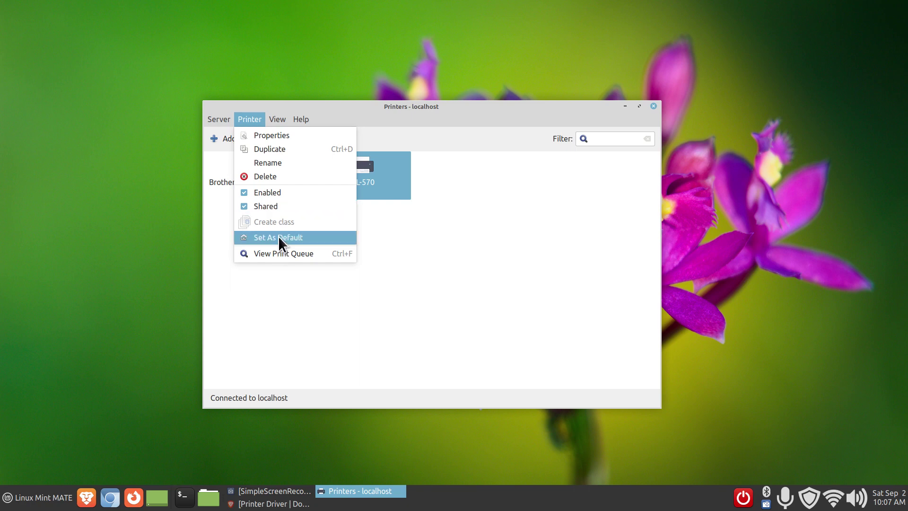
click(284, 263)
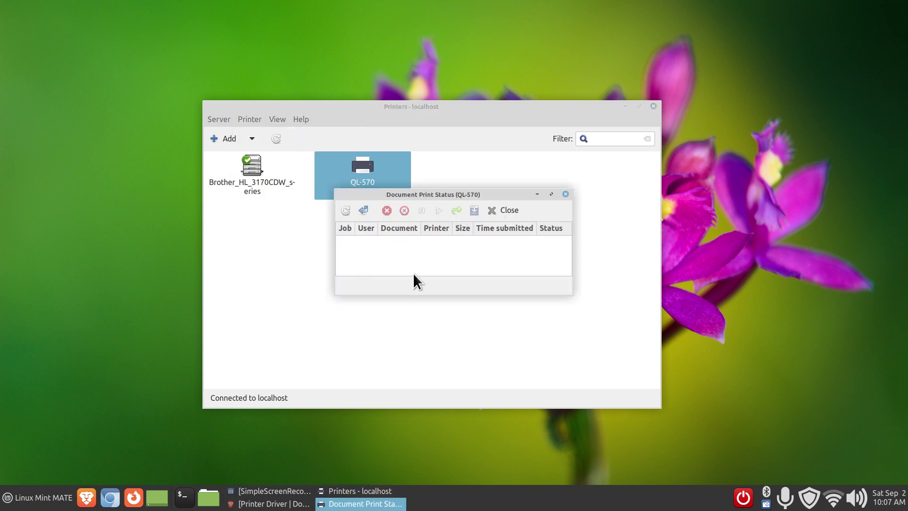
drag(428, 192, 337, 181)
drag(487, 286, 634, 347)
drag(475, 275, 633, 328)
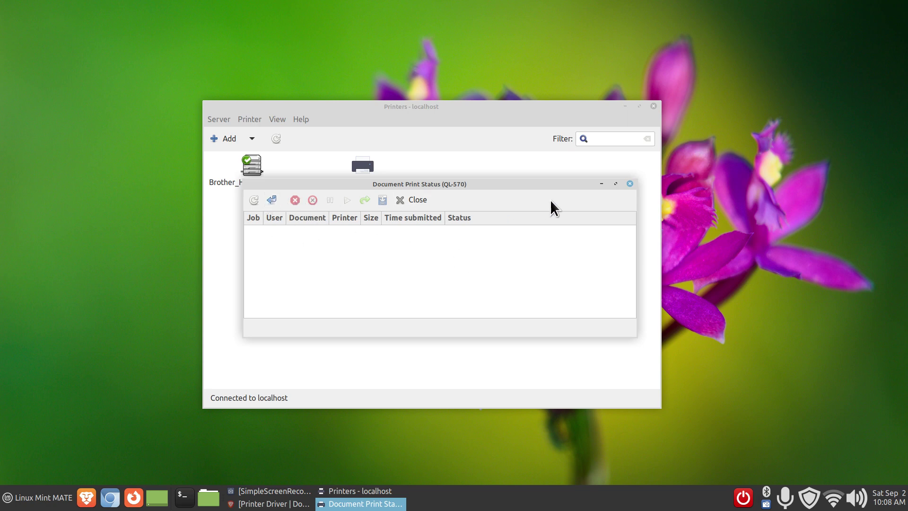
click(630, 184)
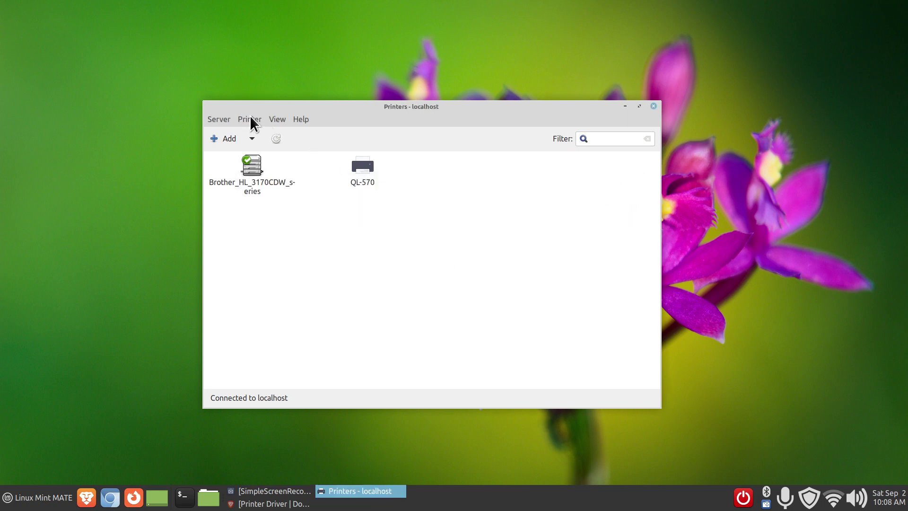
Step: With no printer selected, view the options for connecting to a CUPS server and cancel
click(250, 118)
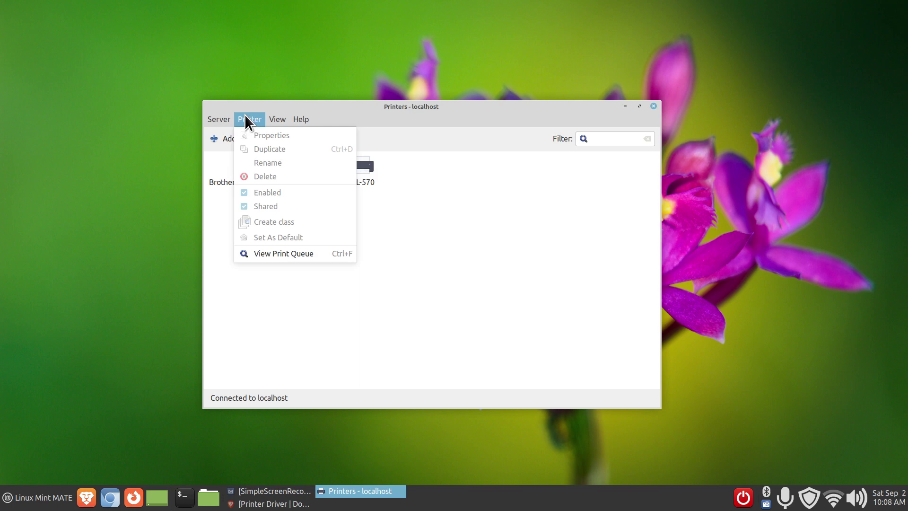
mouse_move(220, 118)
click(221, 134)
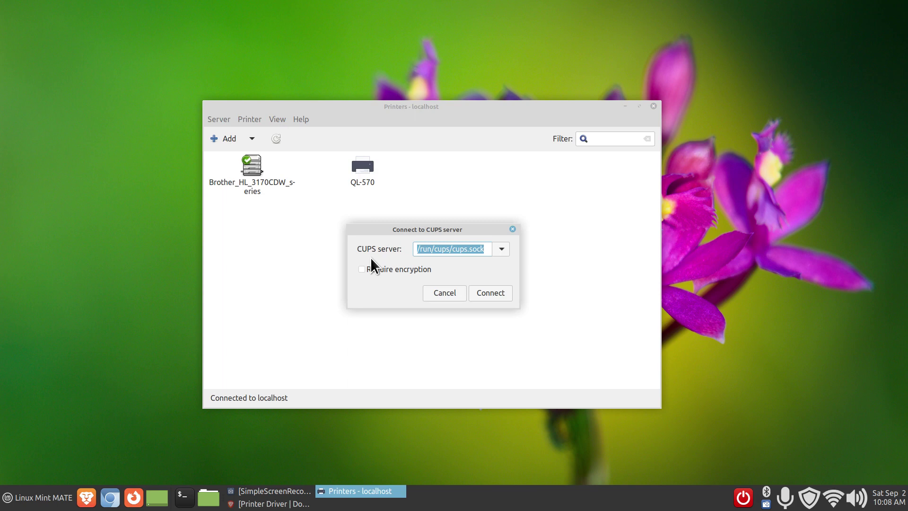
click(441, 294)
Step: Review the basic and advanced print server settings, including the job history options, and cancel without changes
click(217, 122)
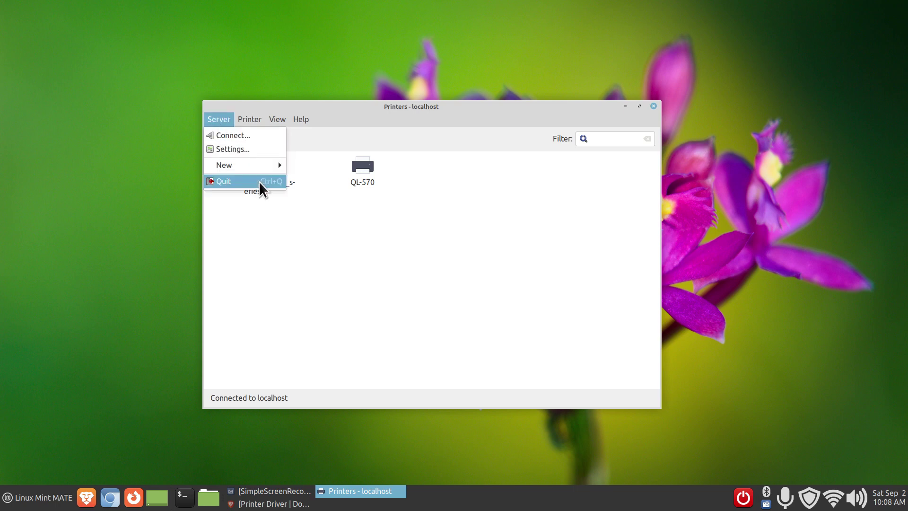
click(241, 151)
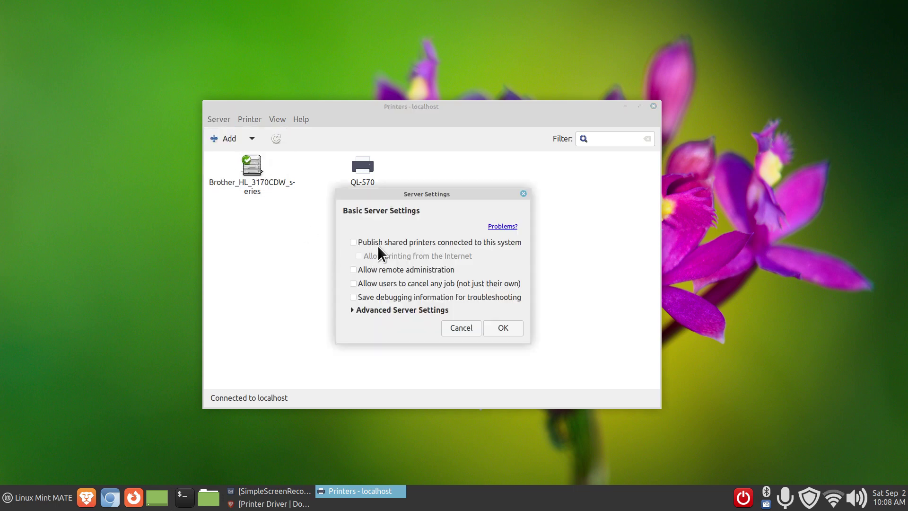
click(352, 311)
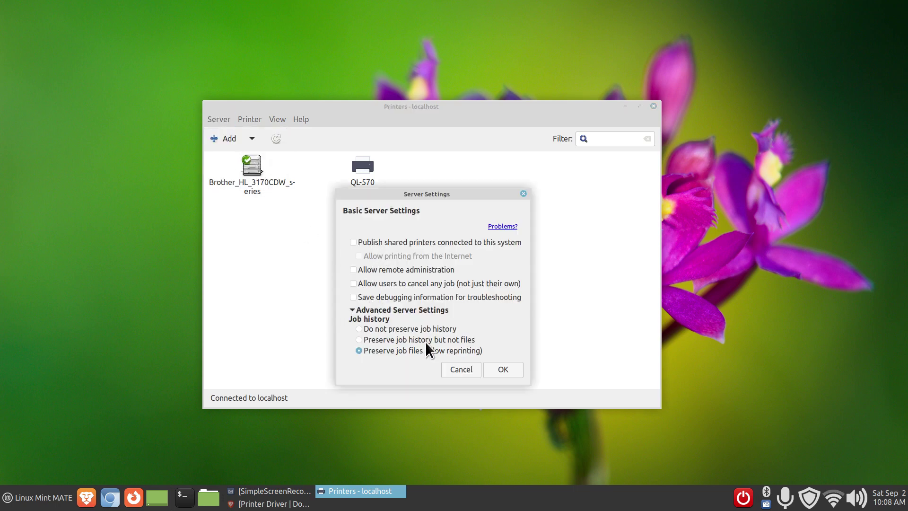
click(457, 371)
Step: Inspect the USB connection of the Brother QL-570 among the new printer devices, cancel, and check the installed QL-570's properties
click(208, 121)
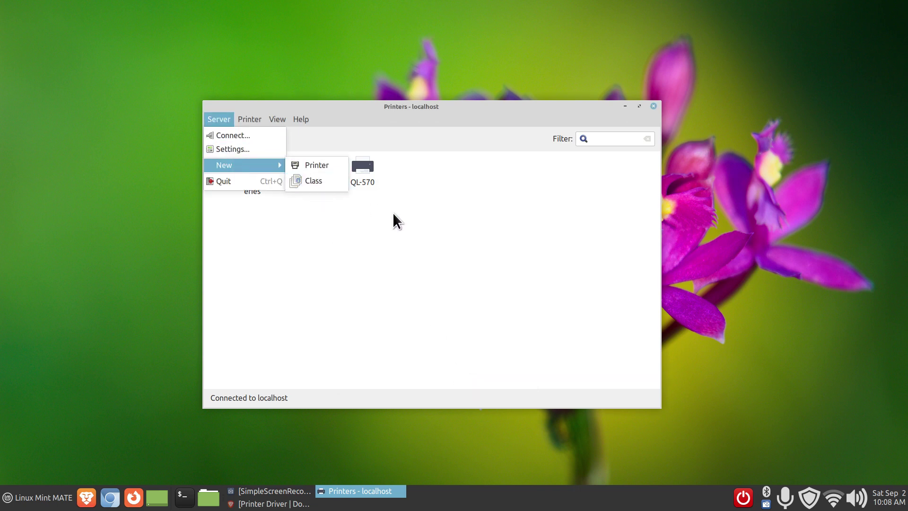
click(215, 174)
click(213, 138)
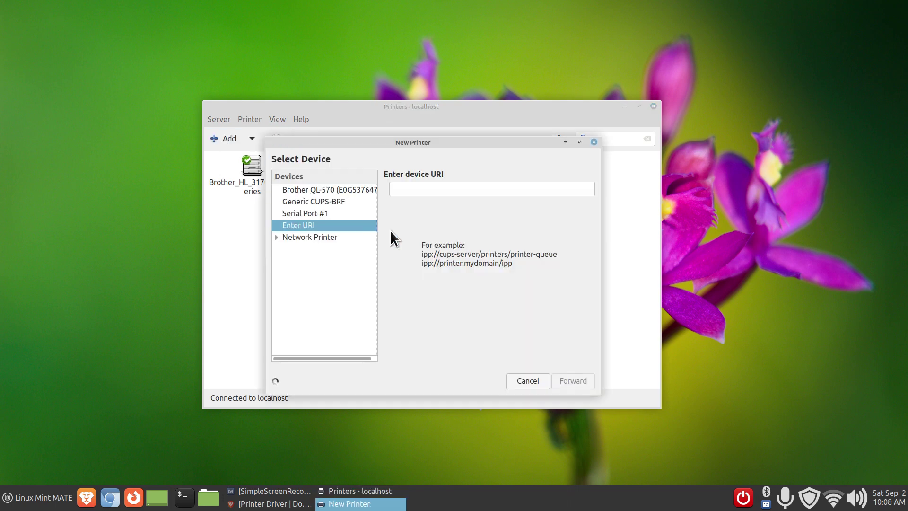
click(308, 189)
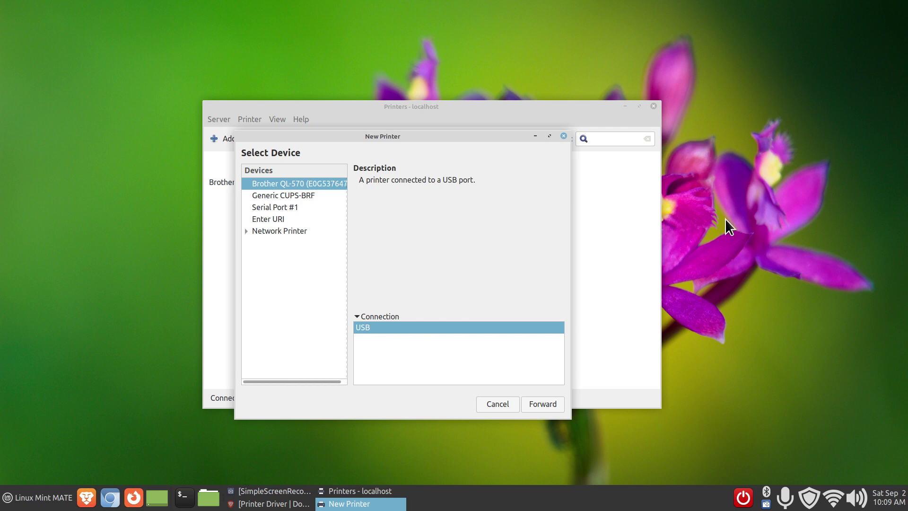
click(495, 403)
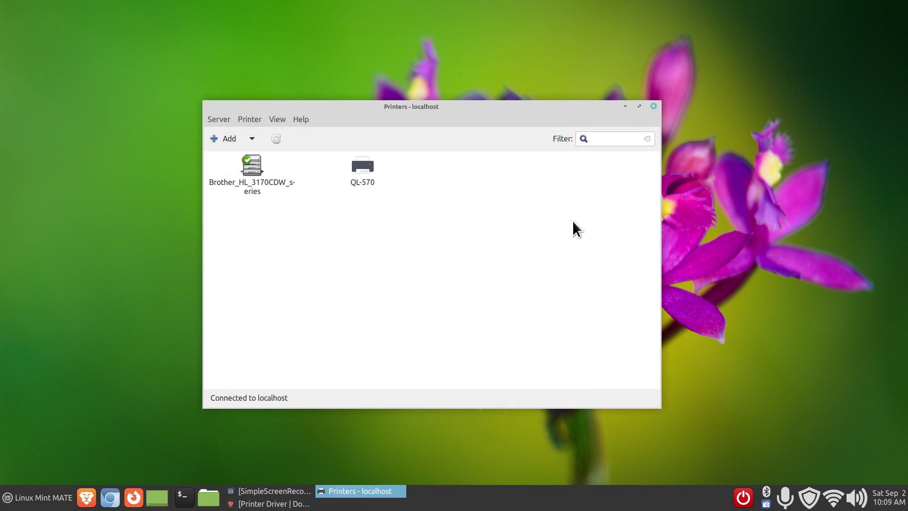
double_click(357, 168)
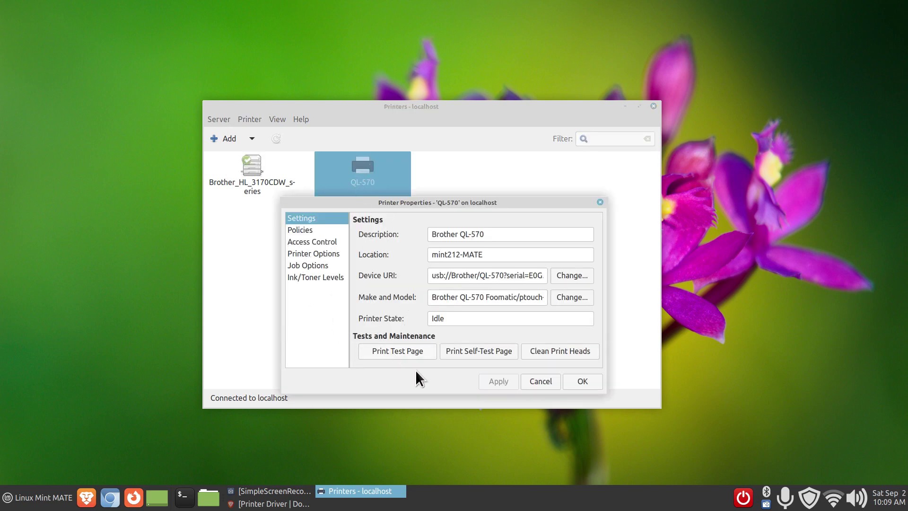
click(538, 382)
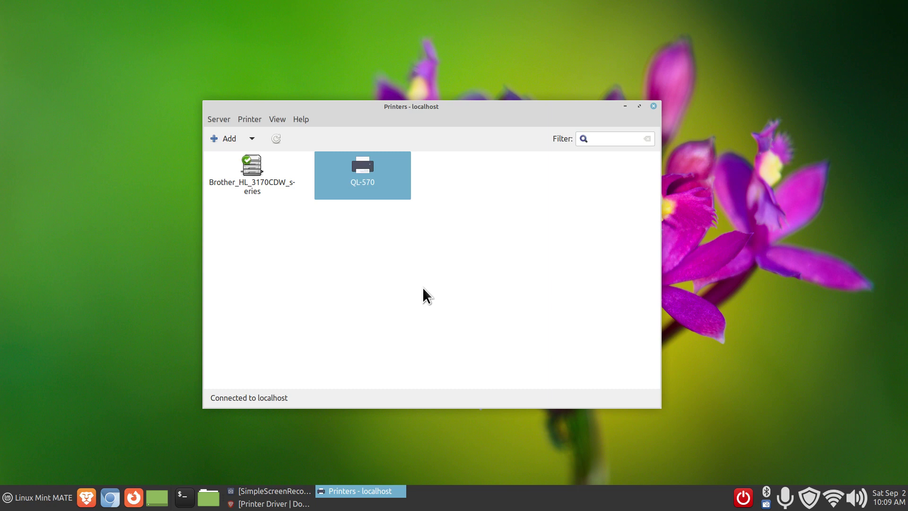
Step: Examine the two Brother HL-3170CDW entries among the network devices for a new printer, and cancel adding one
click(210, 122)
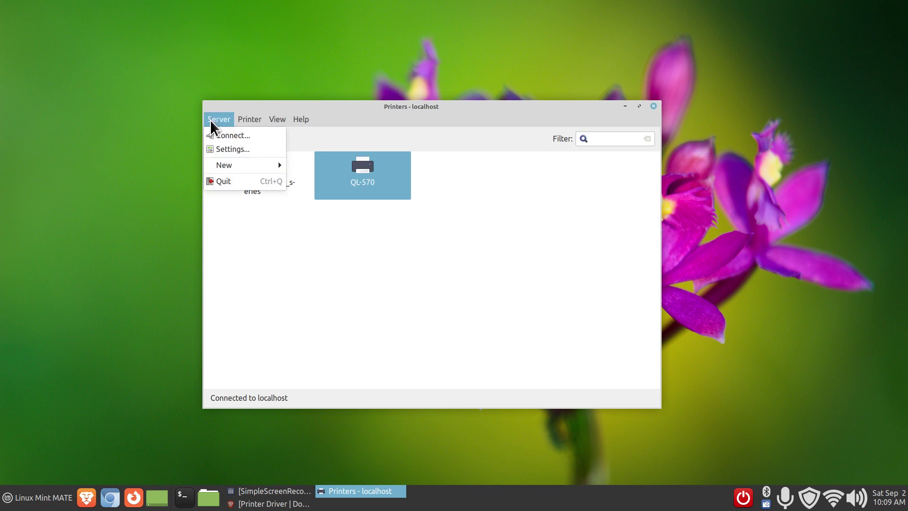
click(291, 168)
click(226, 138)
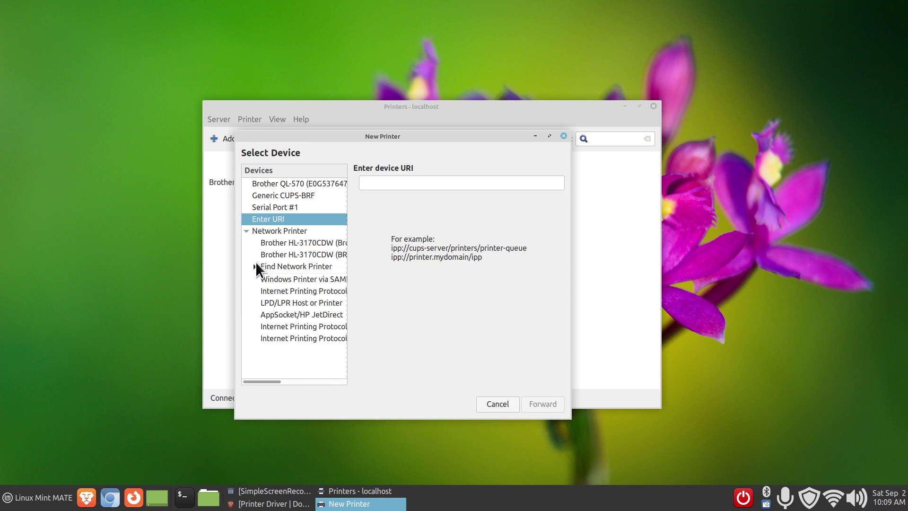
click(297, 243)
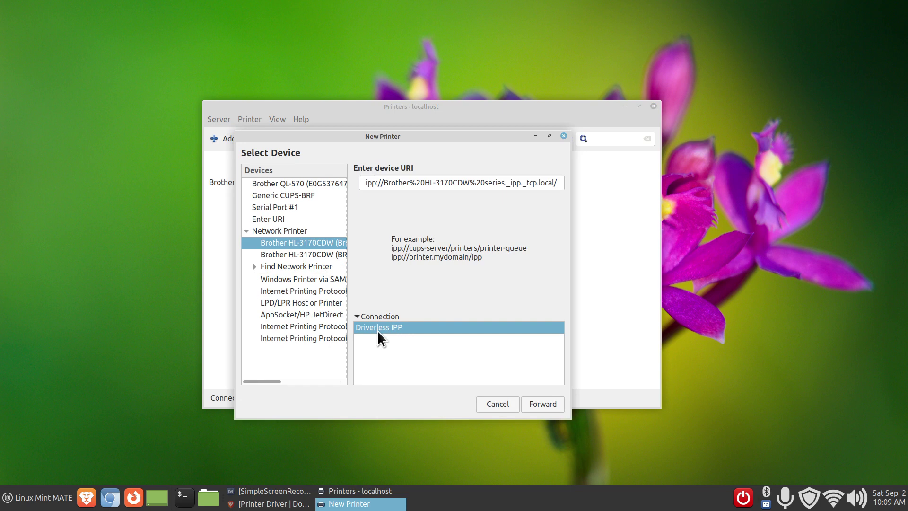
click(306, 255)
click(309, 245)
click(502, 401)
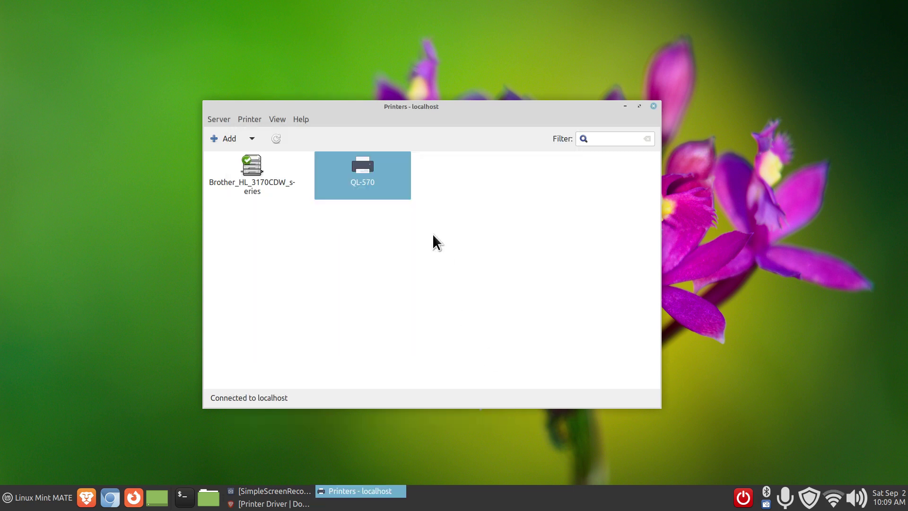
Step: Open the properties of the QL-570 printer and move the properties window higher
click(433, 249)
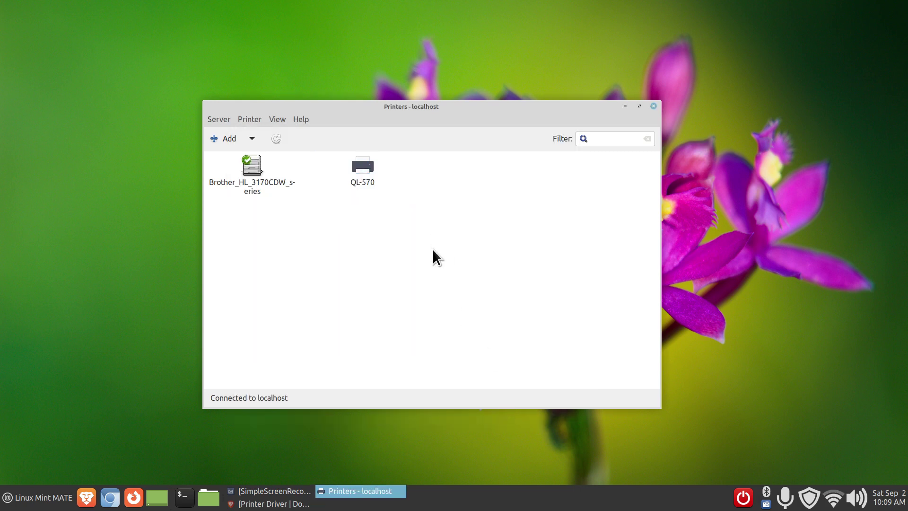
click(259, 181)
click(371, 172)
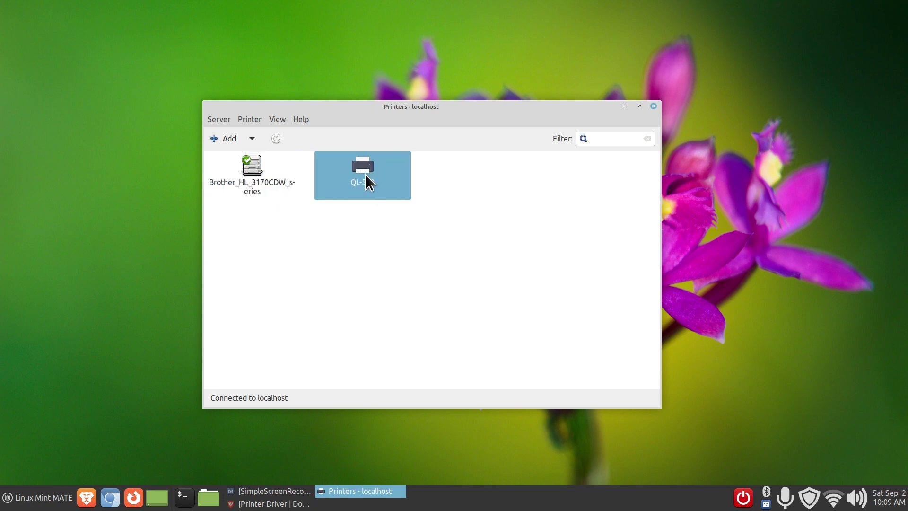
double_click(358, 167)
drag(476, 205, 464, 152)
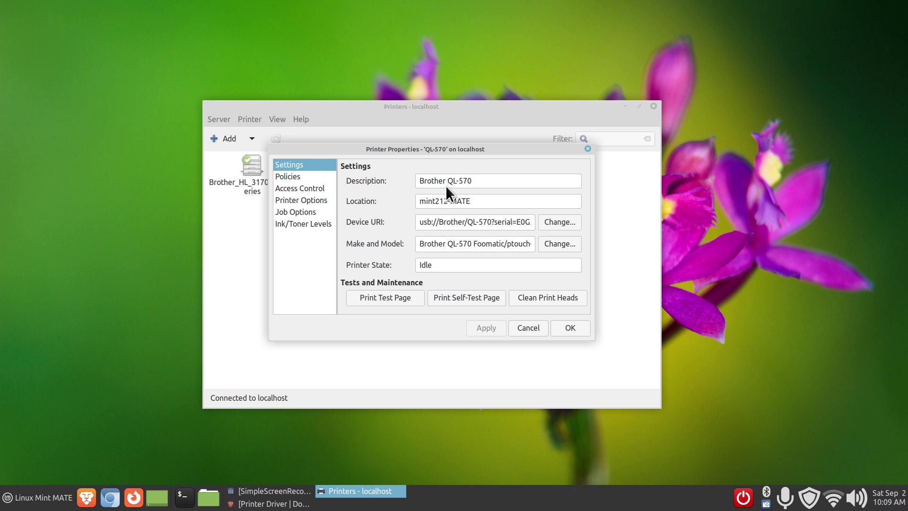
Step: Compare the QL-570's Location value with the host name in a terminal prompt, and close the terminal
drag(482, 199, 395, 199)
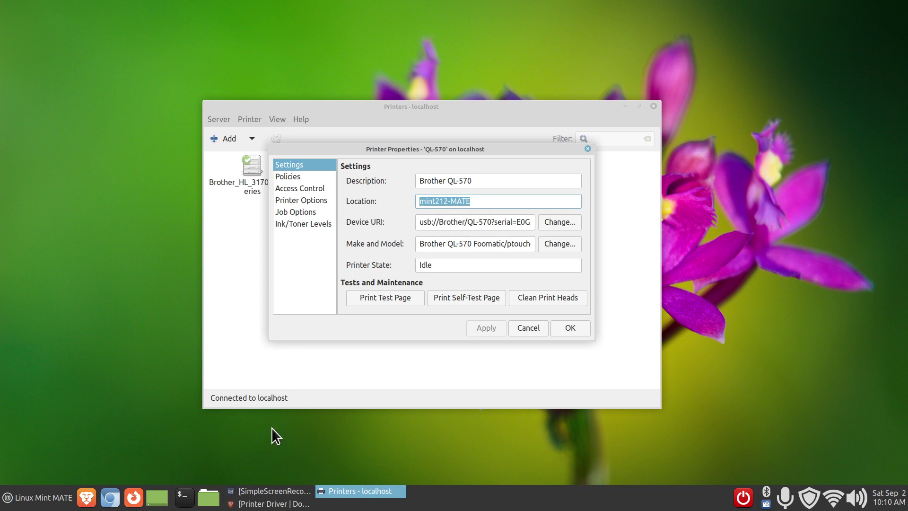
click(184, 498)
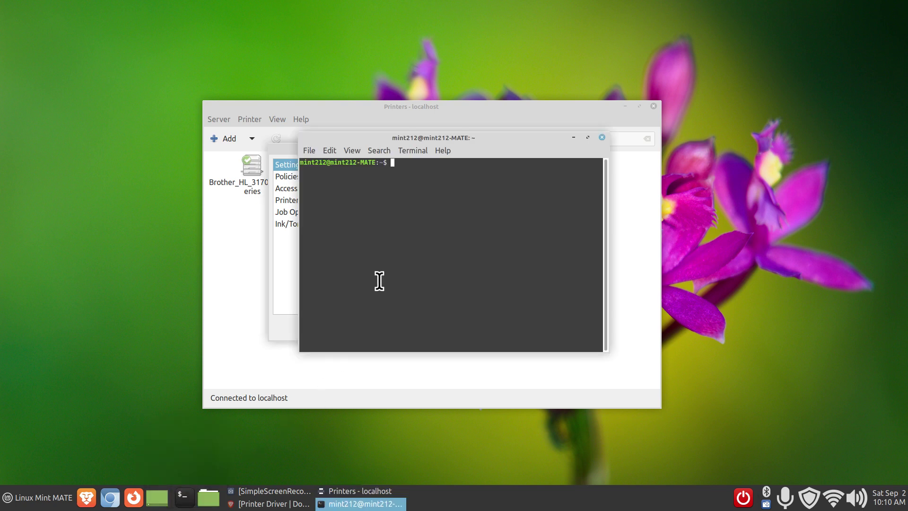
drag(332, 162, 382, 165)
click(601, 138)
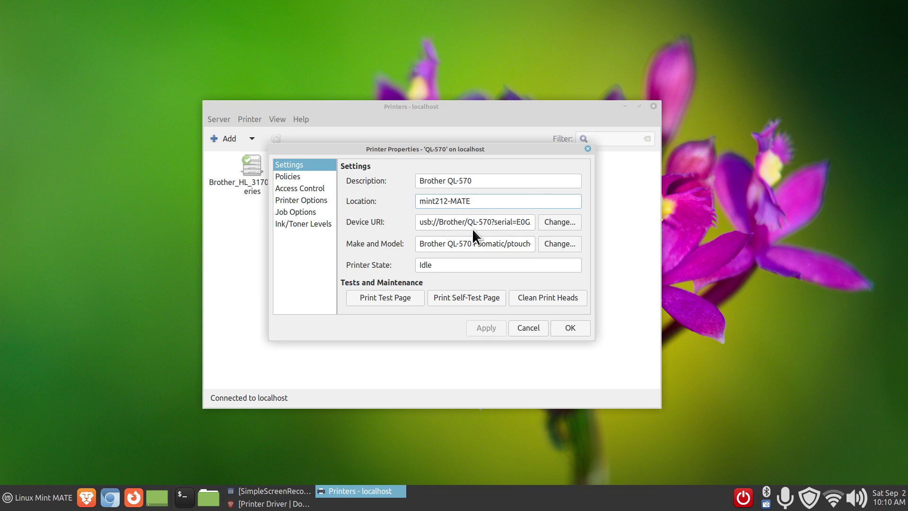
Step: Highlight the usb:// prefix of the QL-570's Device URI and review the printer's policies and access control
drag(438, 222, 410, 225)
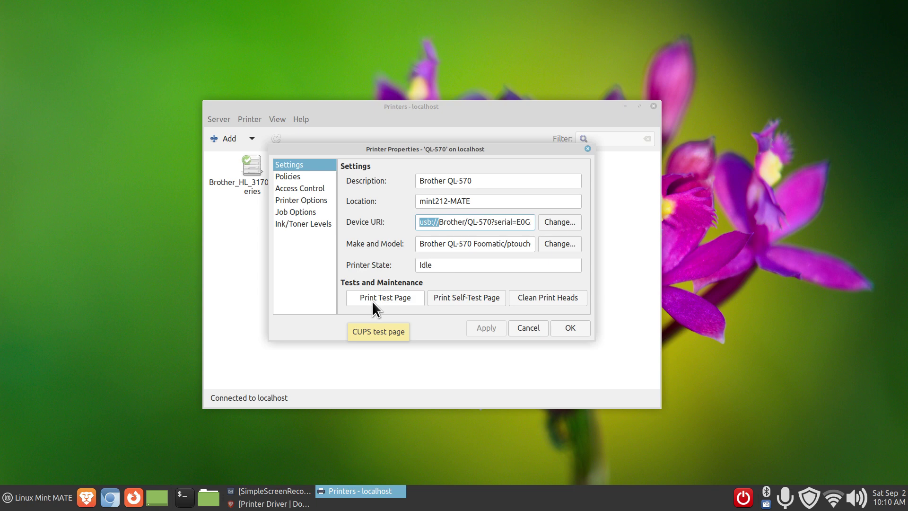
click(303, 176)
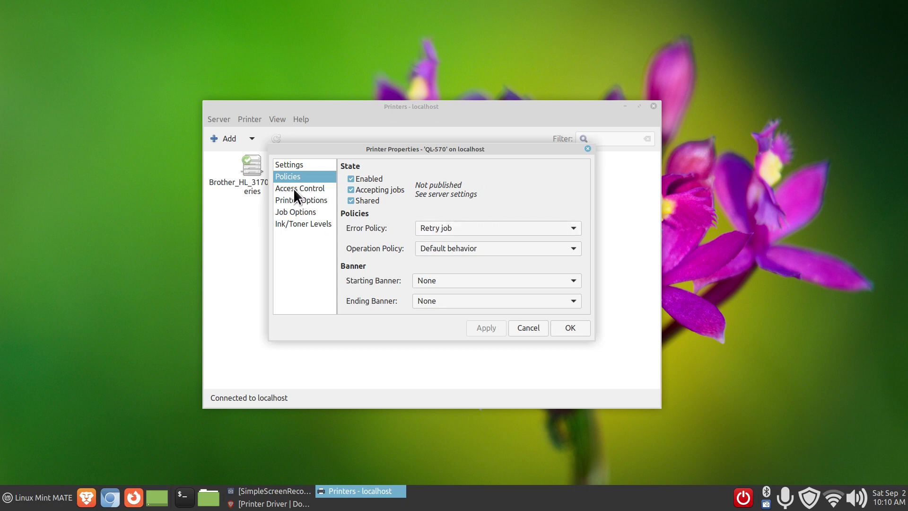
click(294, 188)
Step: Review the QL-570's printer options, including the available page sizes and media types, without changing them
click(300, 200)
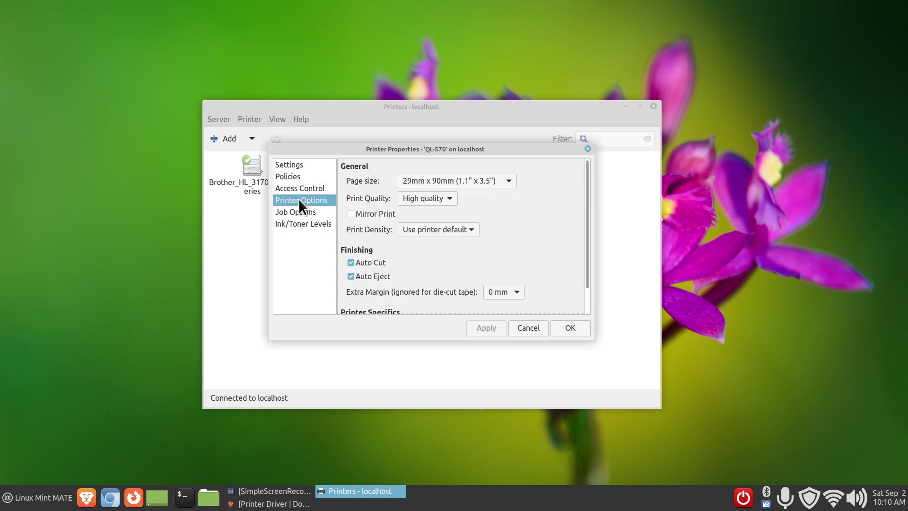
click(472, 181)
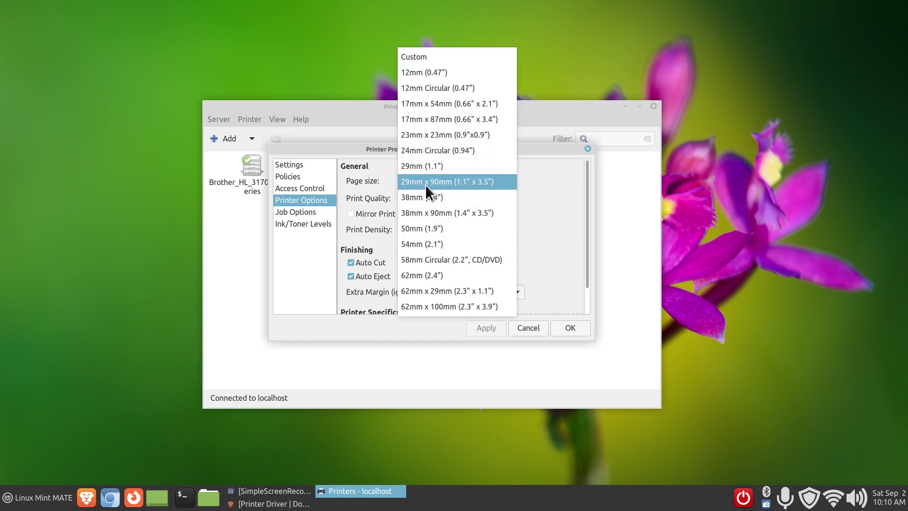
click(562, 196)
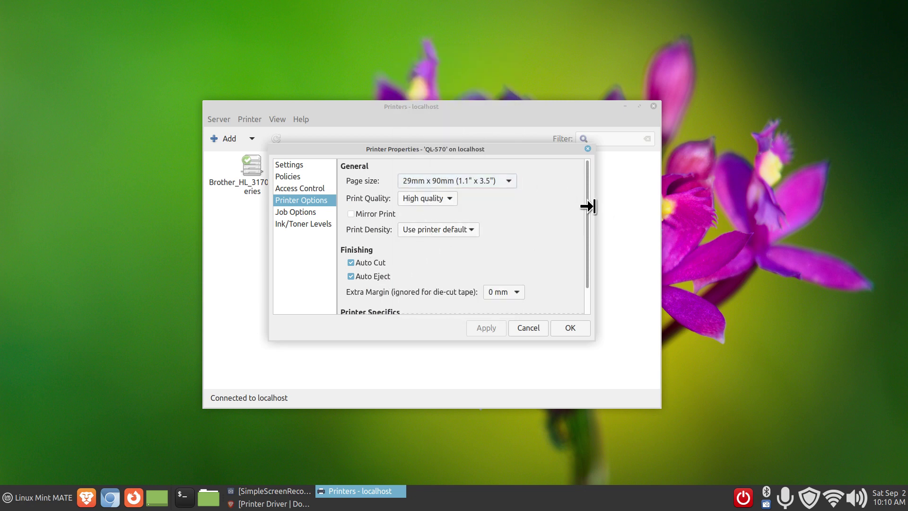
drag(589, 205, 589, 235)
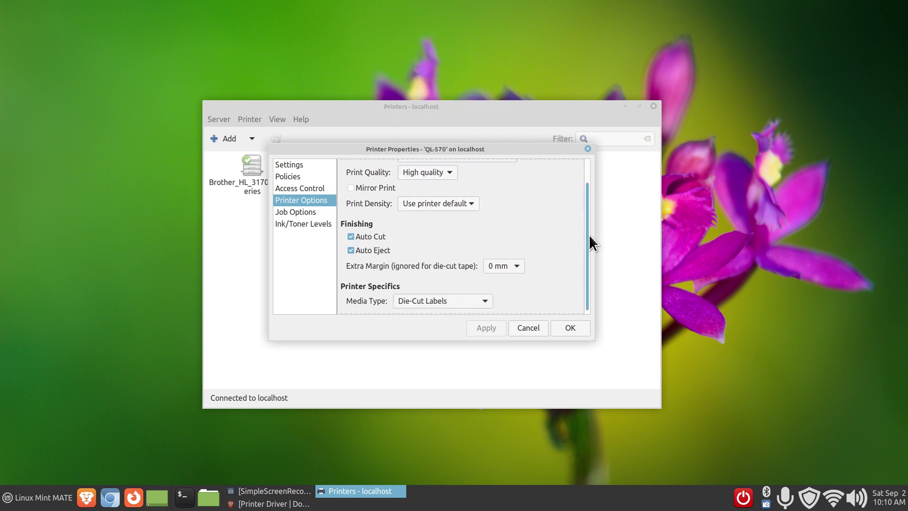
click(432, 299)
click(538, 291)
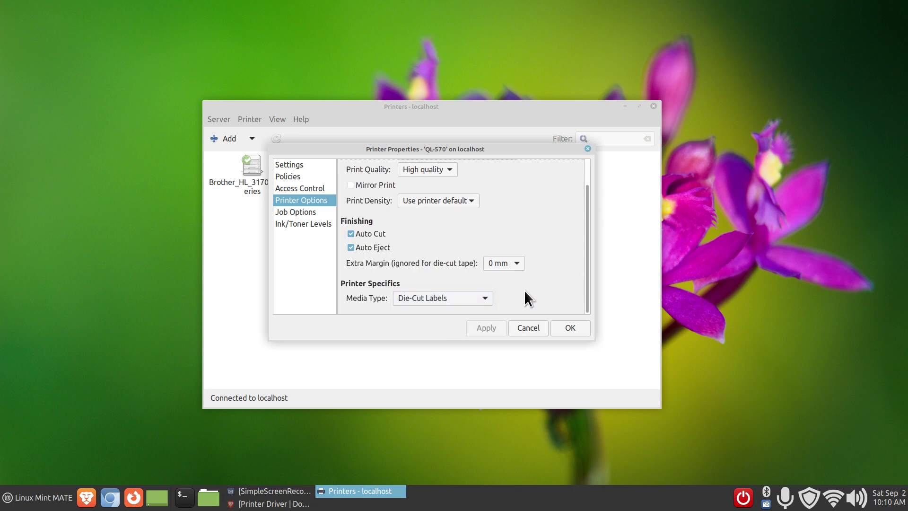
Step: Check the QL-570's job options and ink/toner levels, and close its properties without saving
click(305, 212)
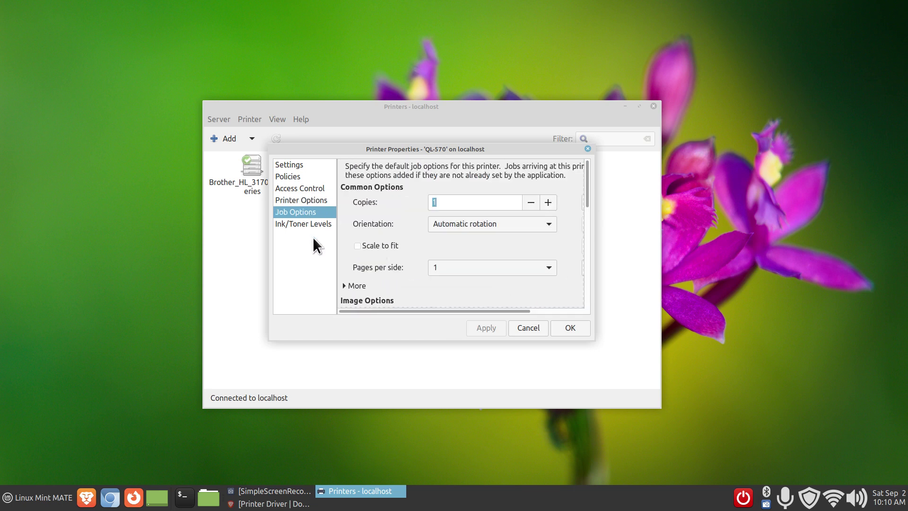
drag(586, 185, 596, 158)
click(313, 226)
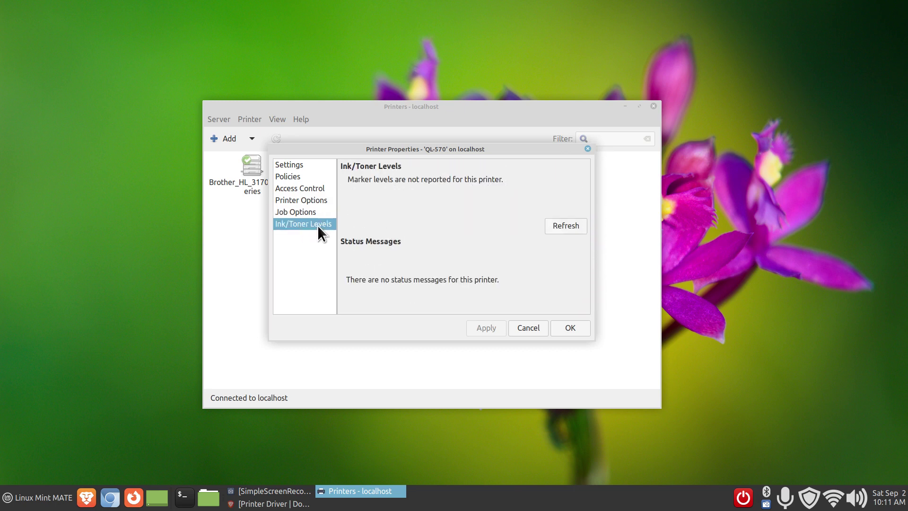
click(529, 327)
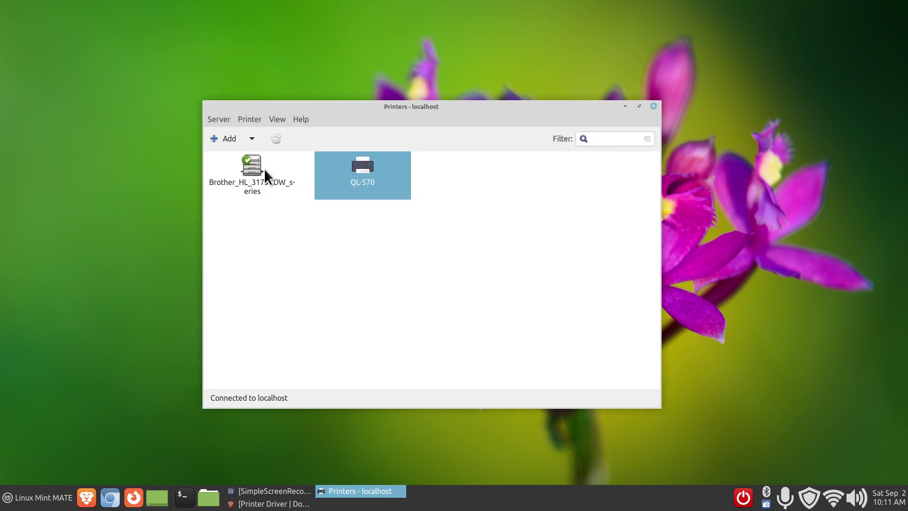
Step: Review the printer options and ink/toner levels of the Brother HL-3170CDW, and cancel its properties
double_click(251, 170)
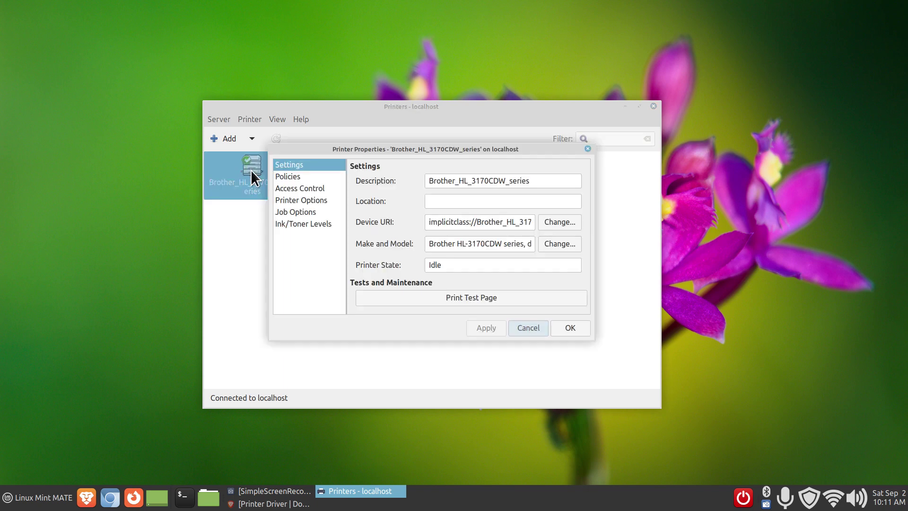
click(298, 201)
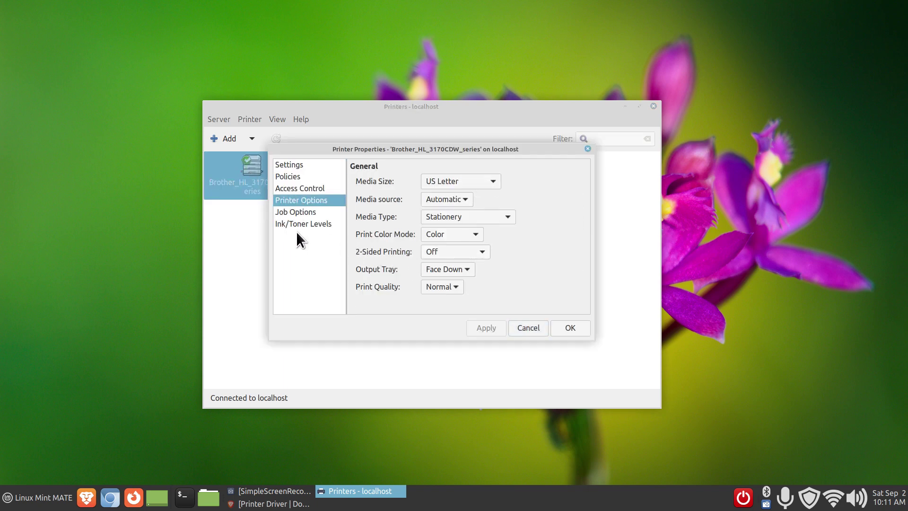
click(322, 225)
drag(334, 152, 504, 148)
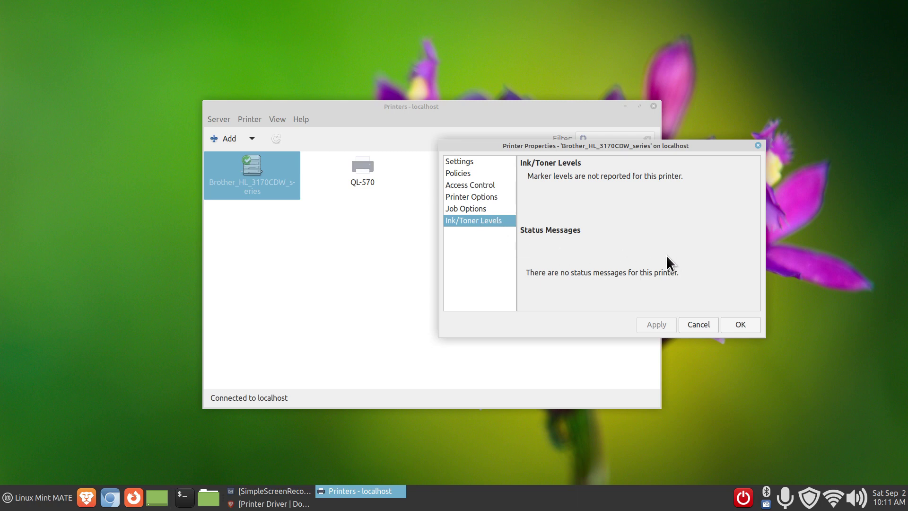
drag(682, 147, 495, 212)
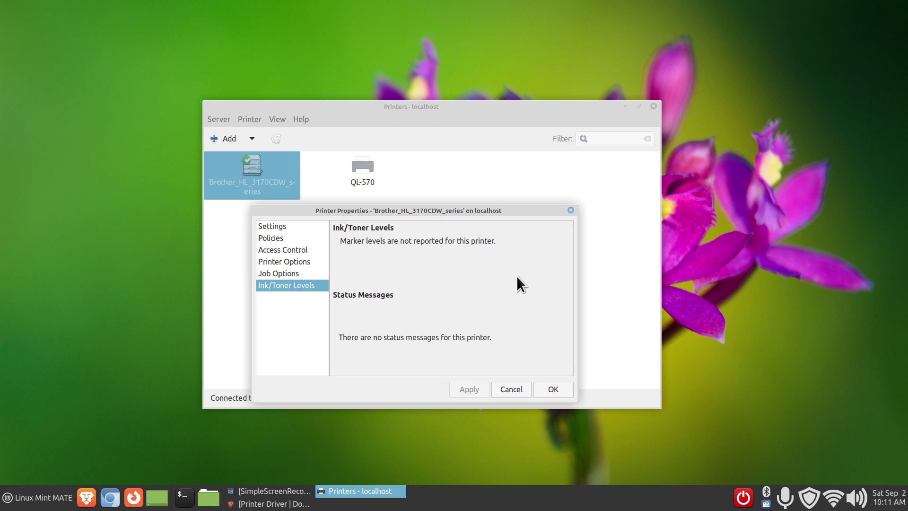
click(515, 389)
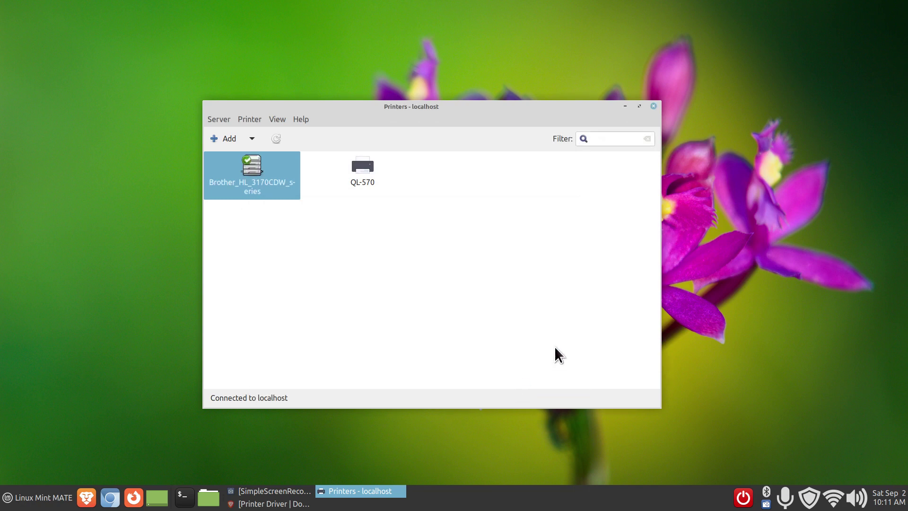
click(417, 263)
click(272, 164)
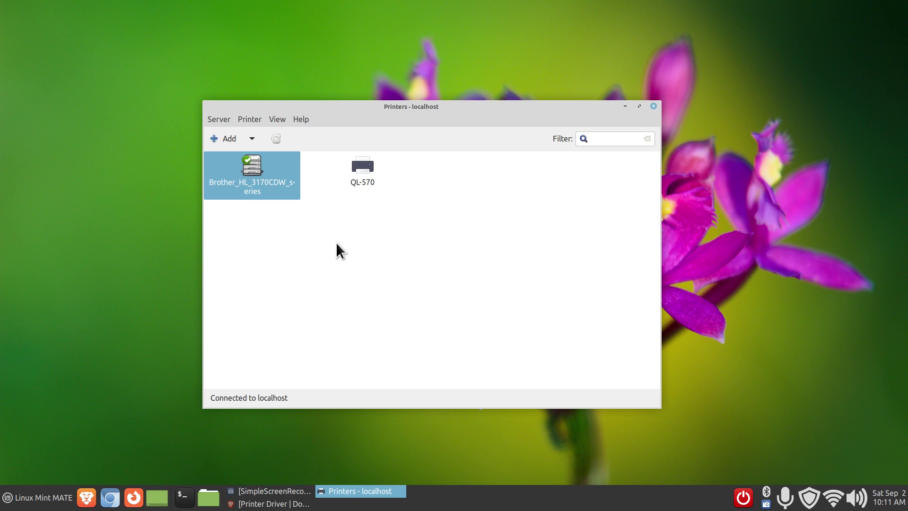
click(358, 169)
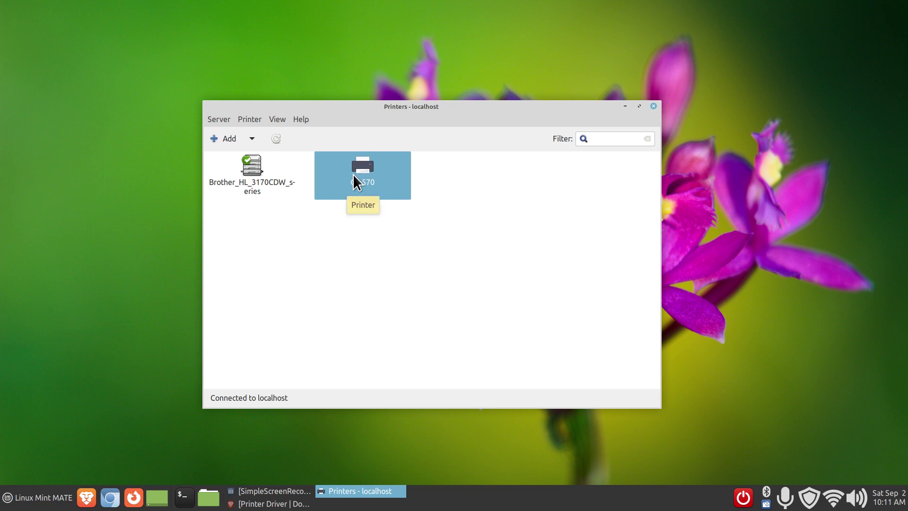
click(246, 163)
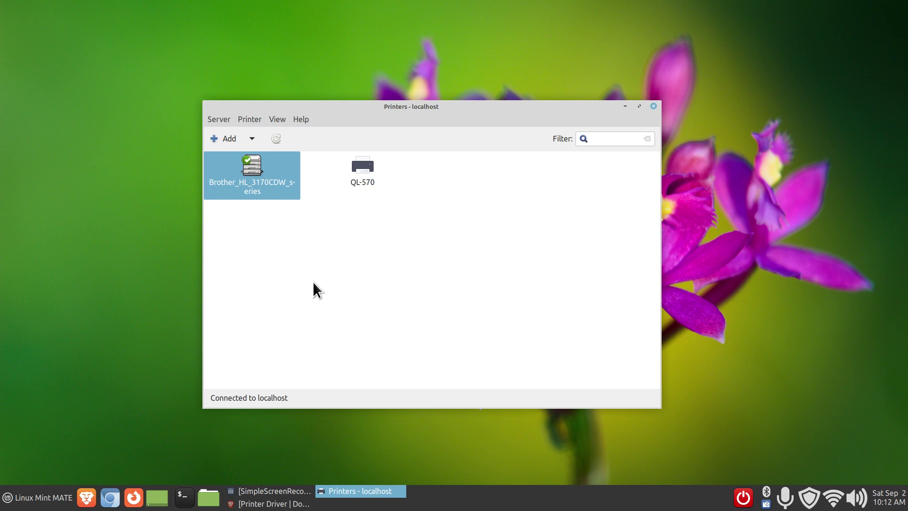
click(365, 163)
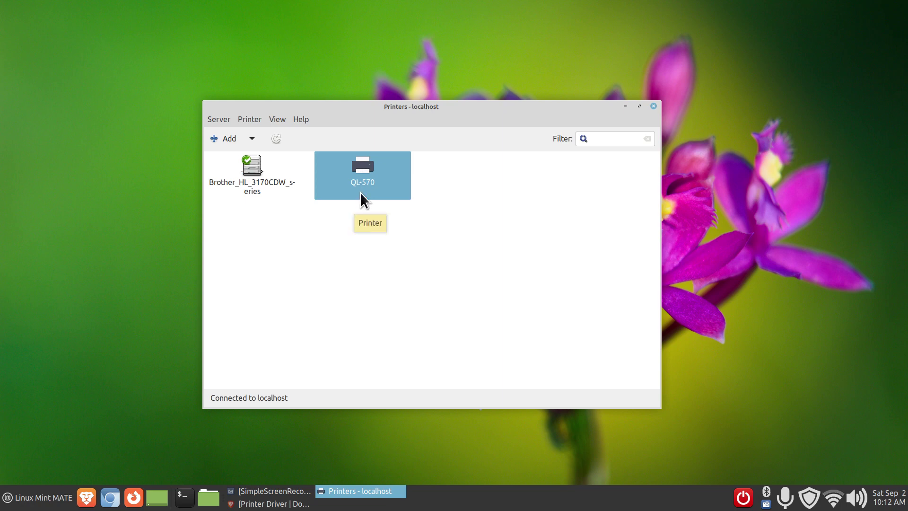
click(263, 167)
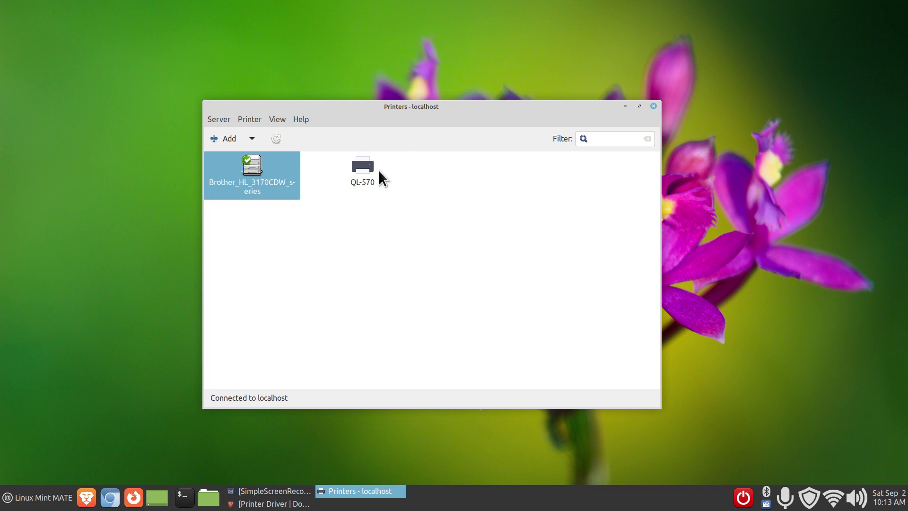
click(364, 170)
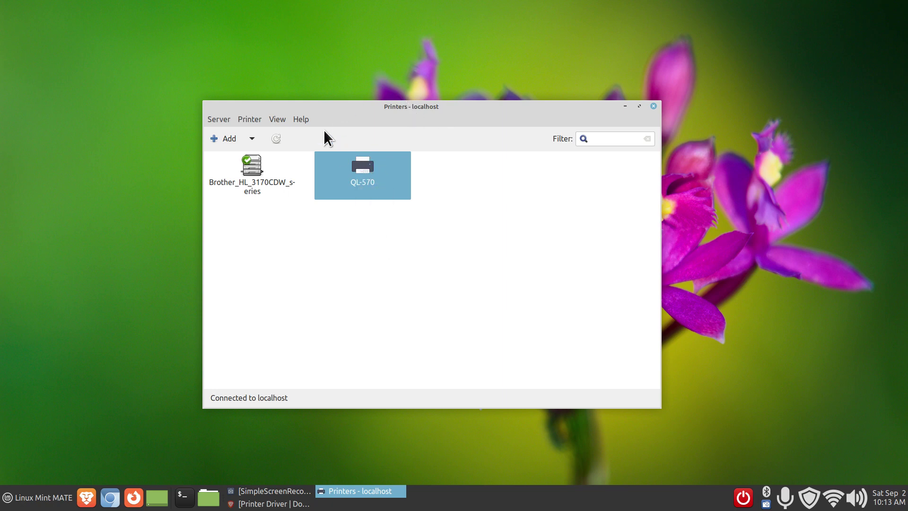
Step: Check the version of the printer configuration tool in its About information and close it
click(300, 118)
click(325, 149)
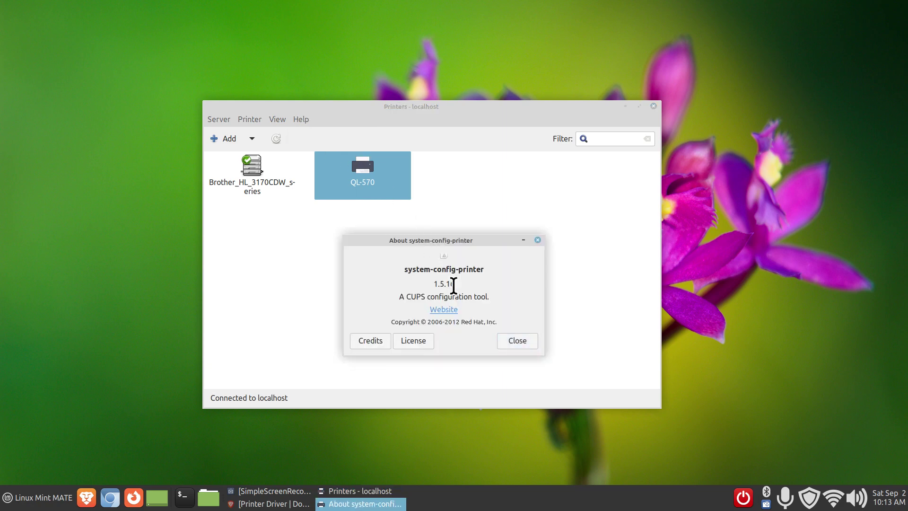
click(538, 240)
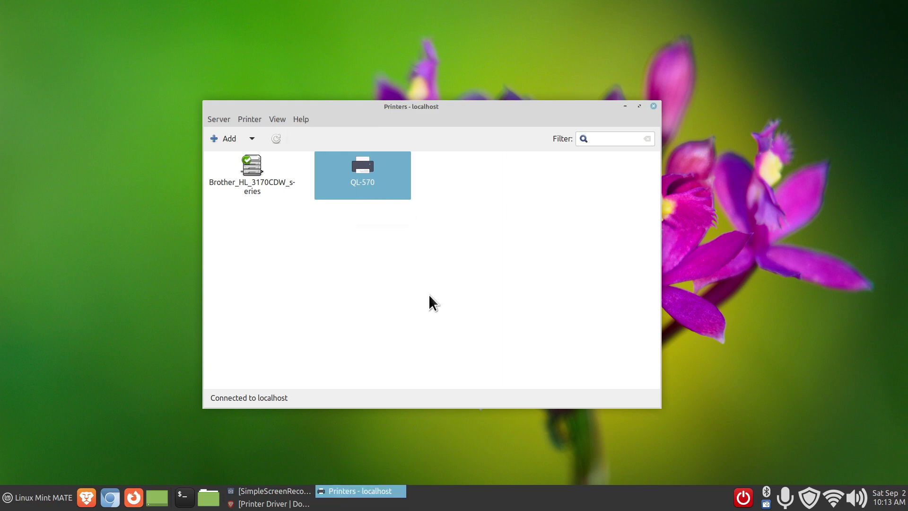
Step: Find the Printers tool by searching the applications for "pri", open a second window of it and close that window
click(10, 505)
text(p)
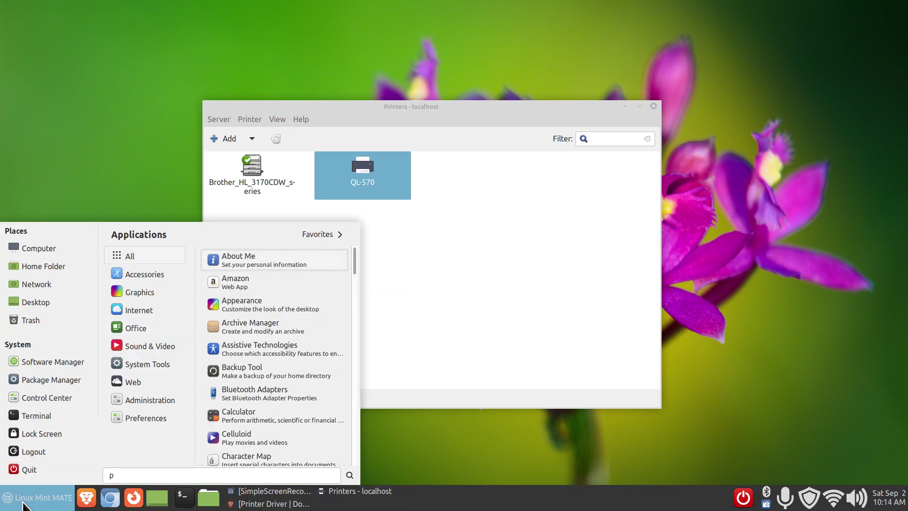
text(ri)
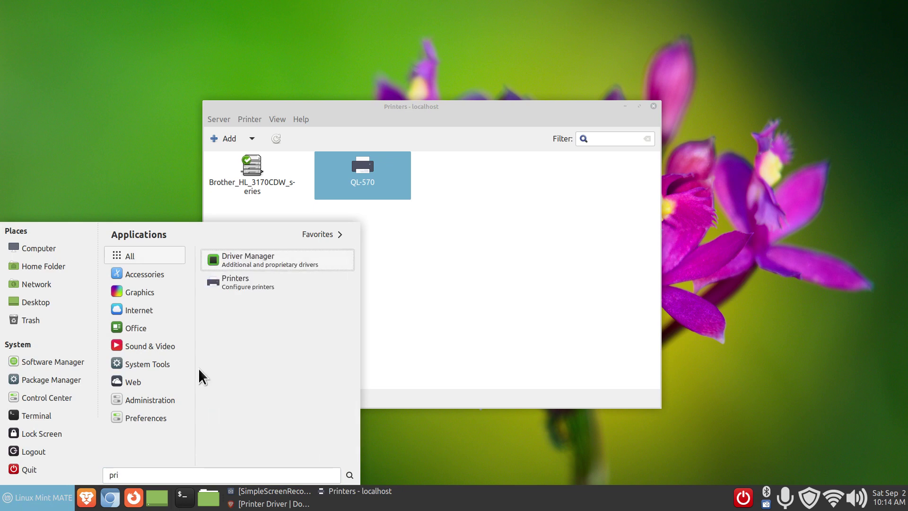
click(279, 283)
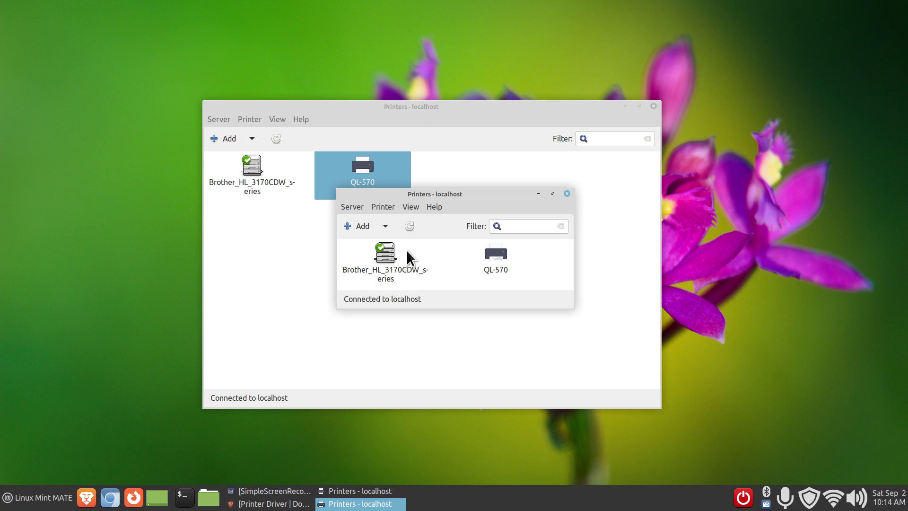
key(alt+F4)
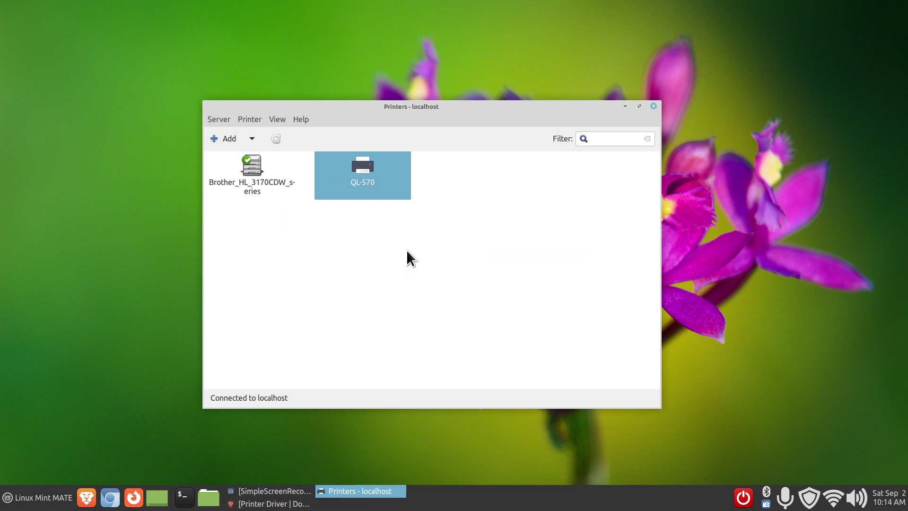
Step: Check the test page options in the properties of the QL-570 and the HL-3170CDW, and close the printer configuration tool
double_click(365, 166)
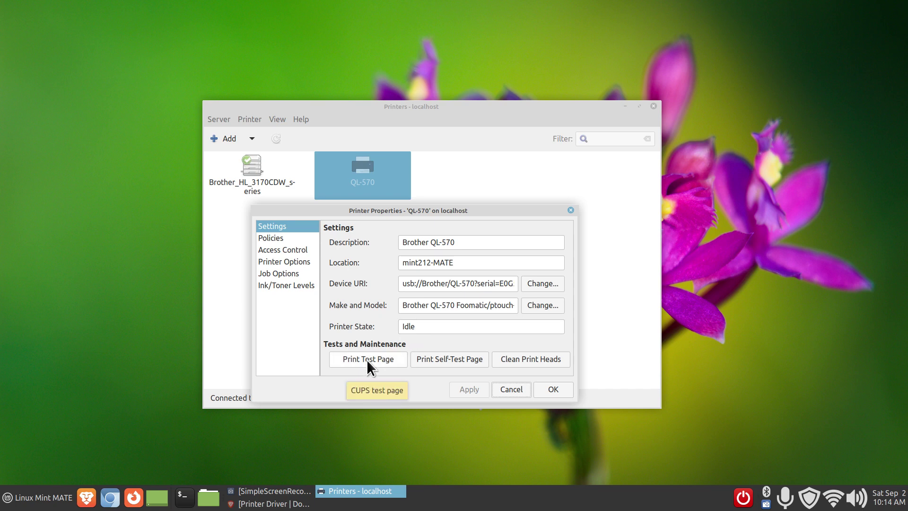
click(571, 210)
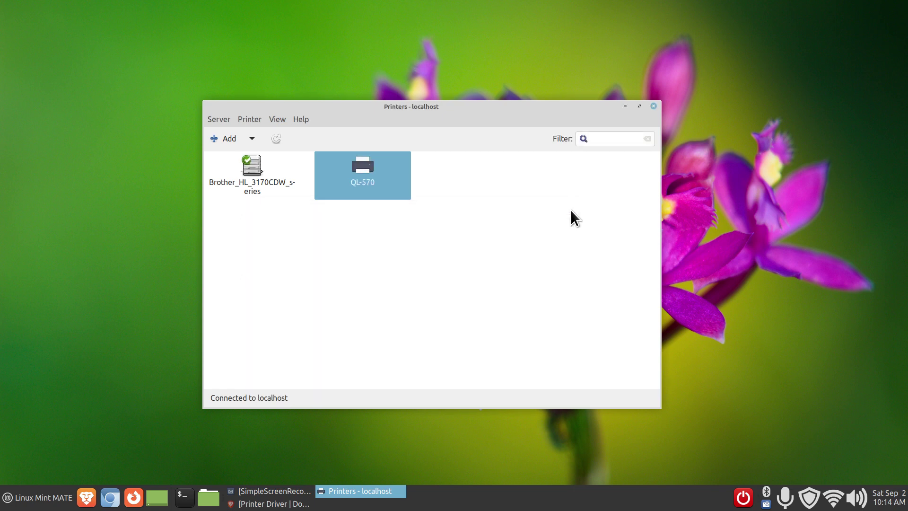
double_click(248, 168)
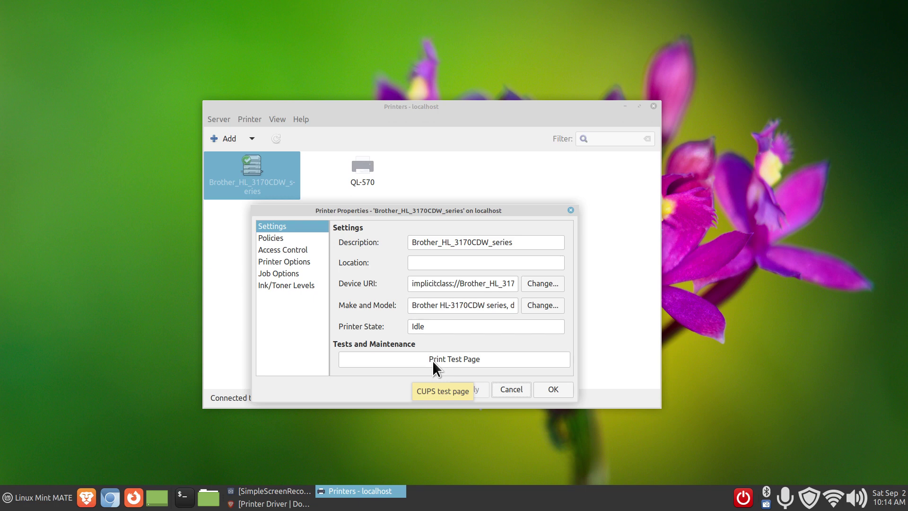
click(511, 392)
click(654, 106)
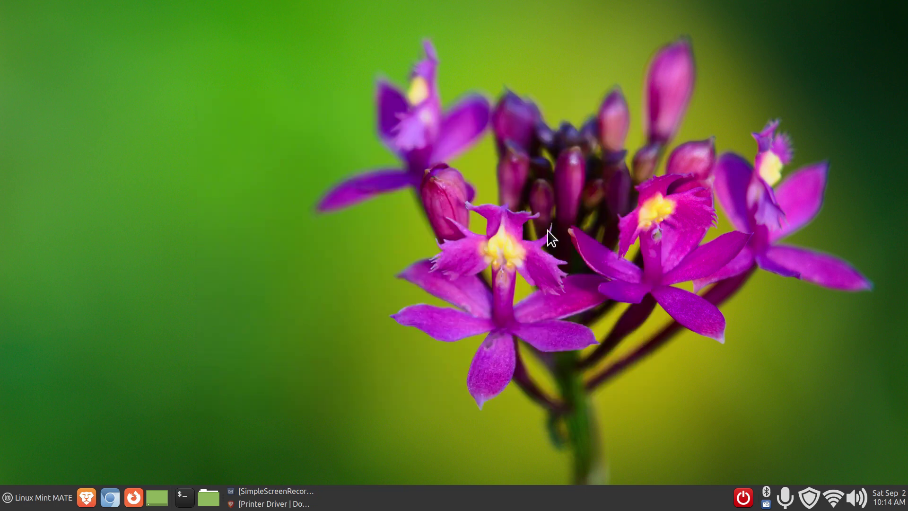